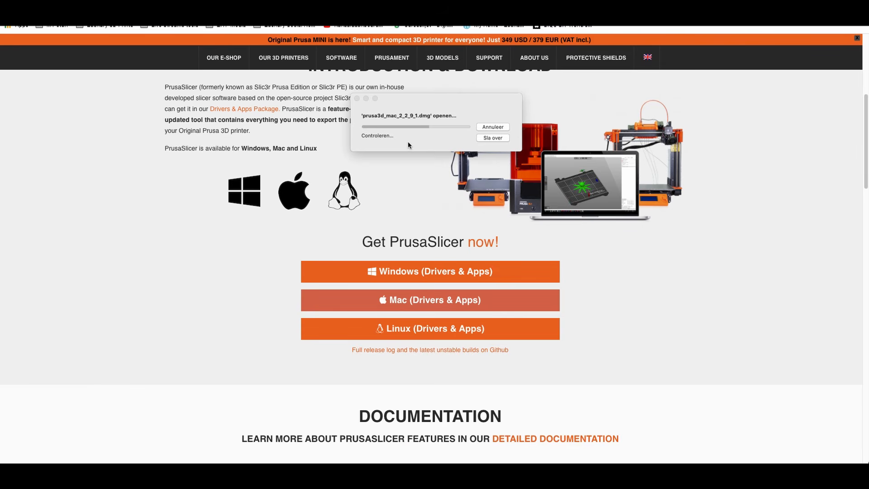
Install the Original Prusa Drivers folder into Applications, merging it with the existing folder
drag(376, 233, 527, 228)
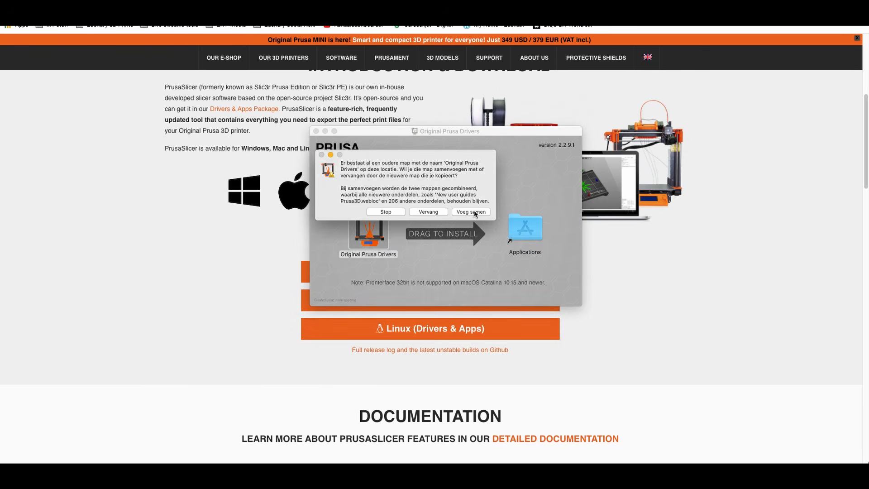
click(471, 212)
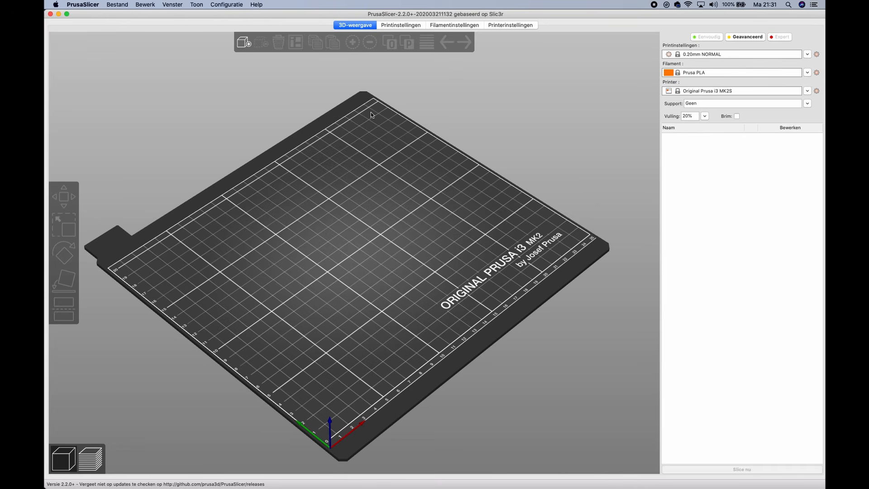
Open the configuration assistant and review the Prusa FFF printers and their nozzle options from the MINI to the MK2 series
click(231, 7)
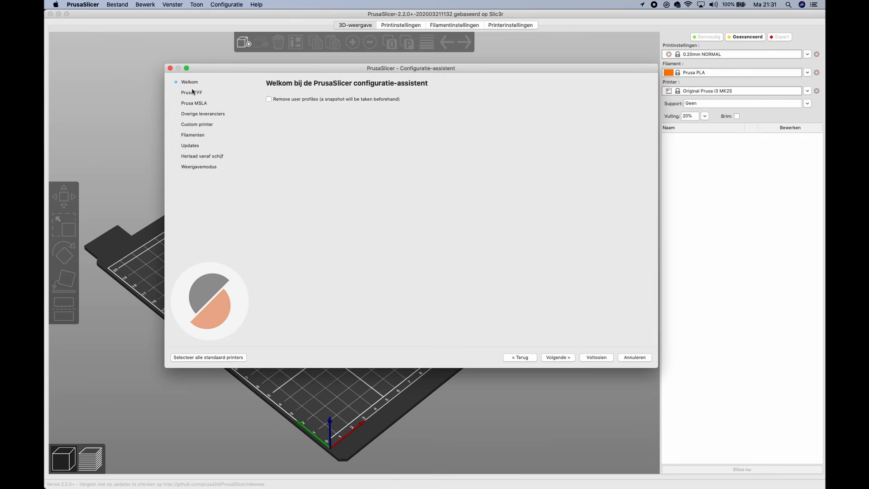
click(192, 94)
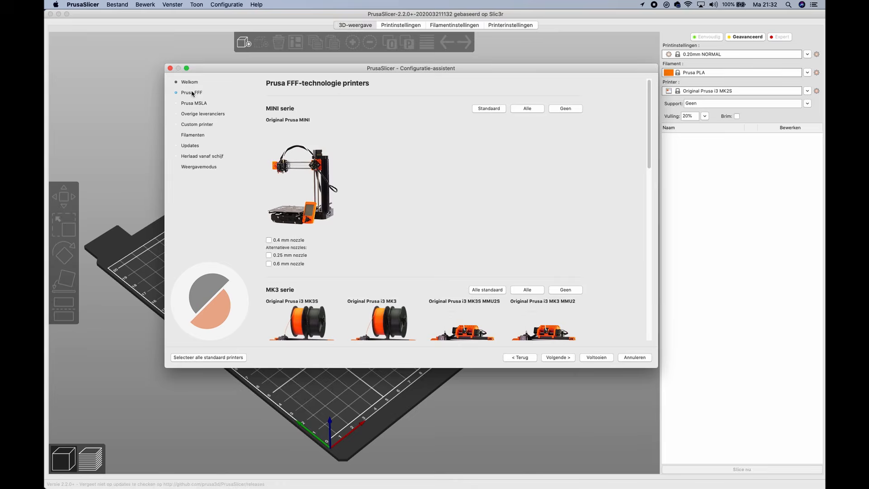
scroll(373, 156, down, 3)
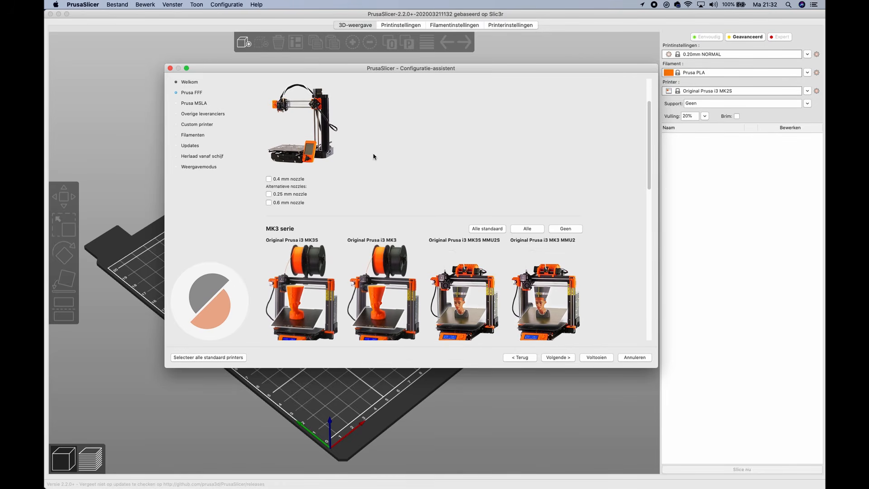
scroll(373, 194, down, 5)
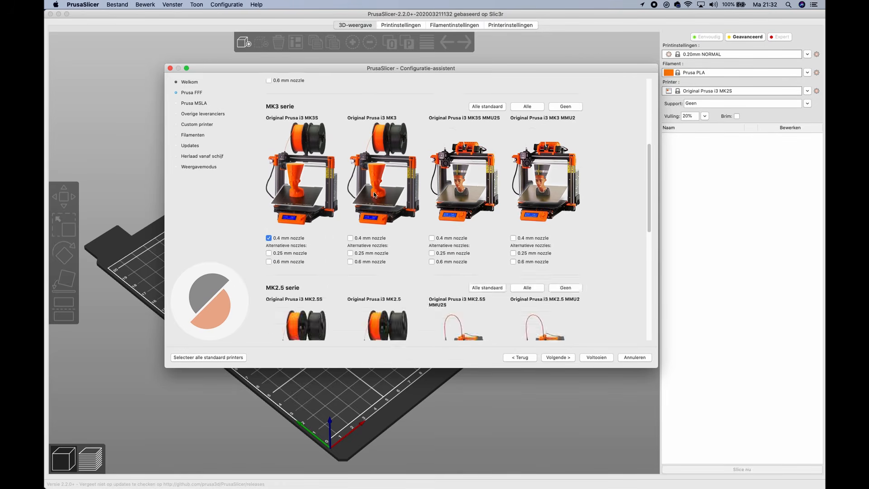
scroll(374, 195, down, 4)
scroll(374, 195, down, 3)
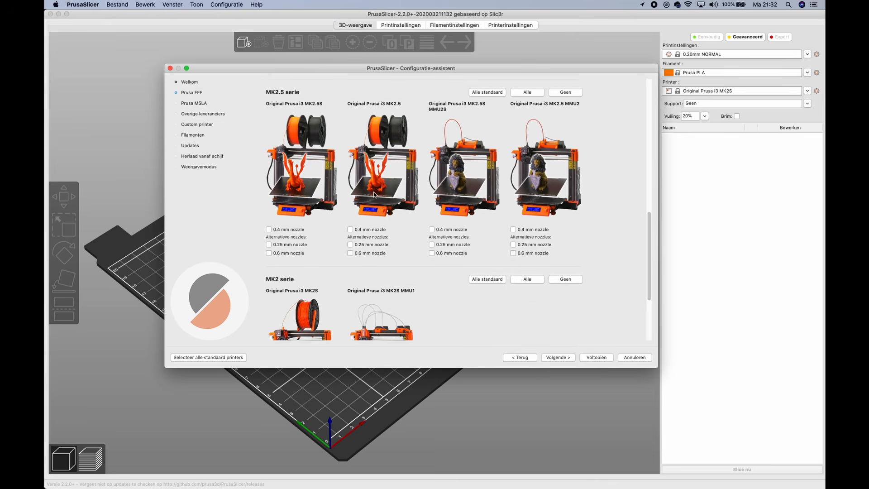
scroll(374, 194, down, 4)
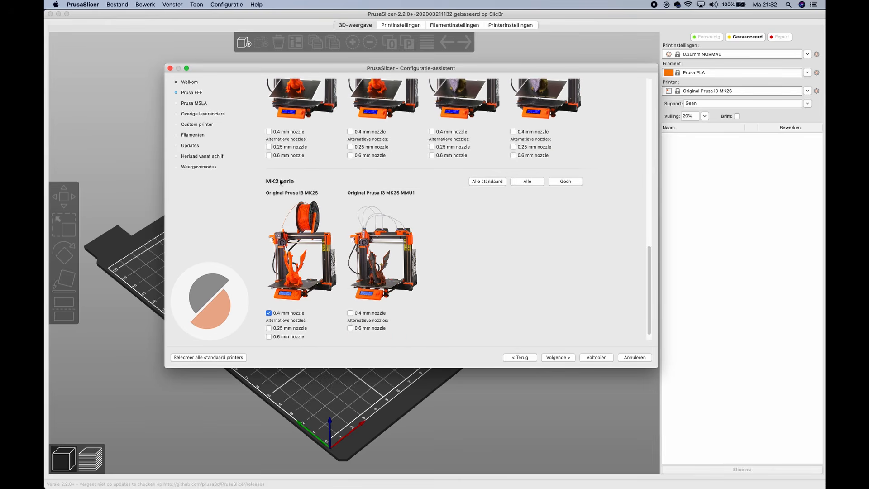
scroll(432, 211, down, 1)
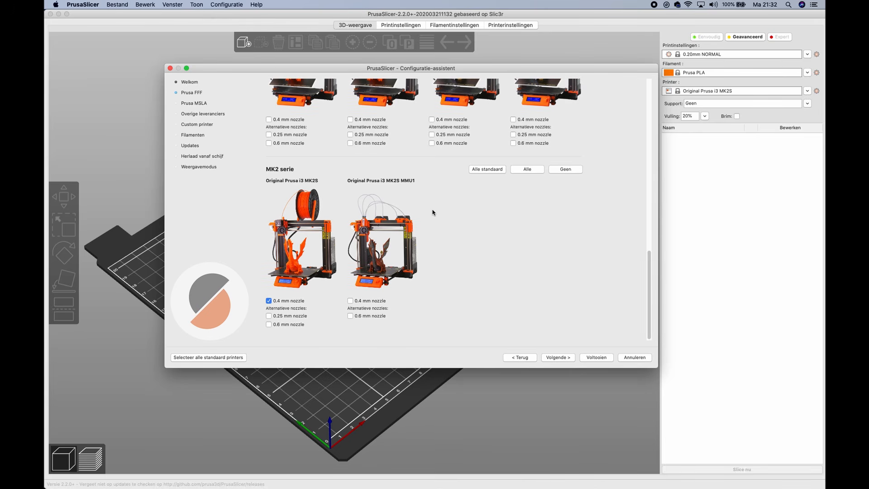
scroll(432, 211, up, 6)
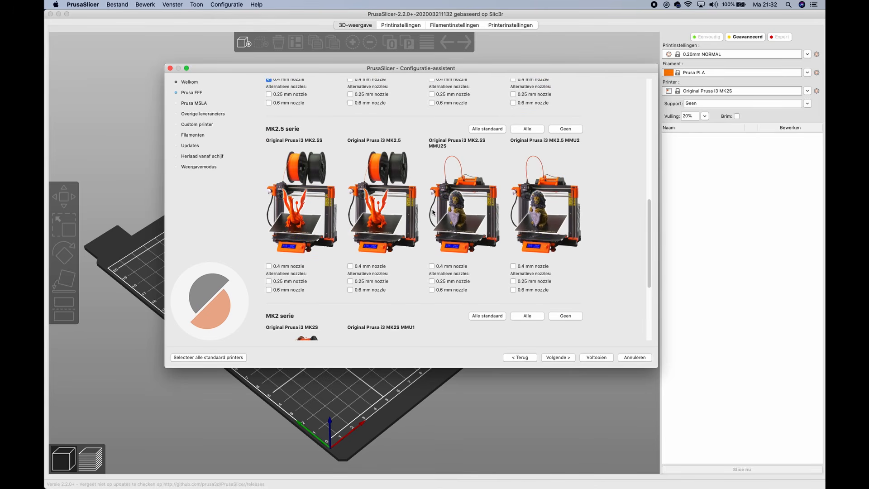
scroll(432, 211, down, 6)
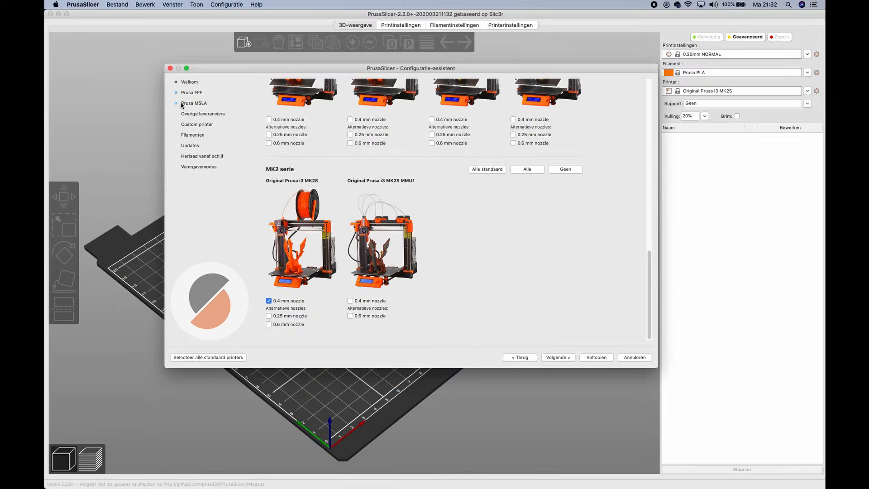
Enable Creality among the other vendors and accept the Creality Ender-3 with the 0.4 mm nozzle
click(182, 103)
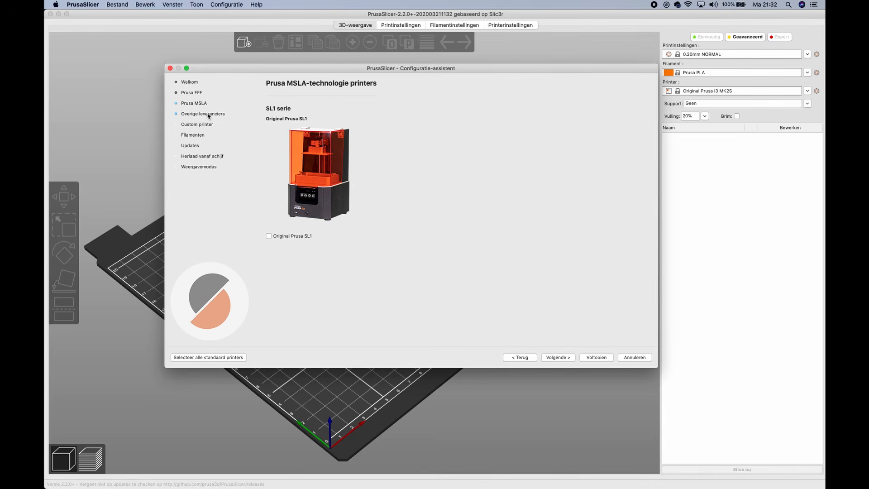
click(209, 114)
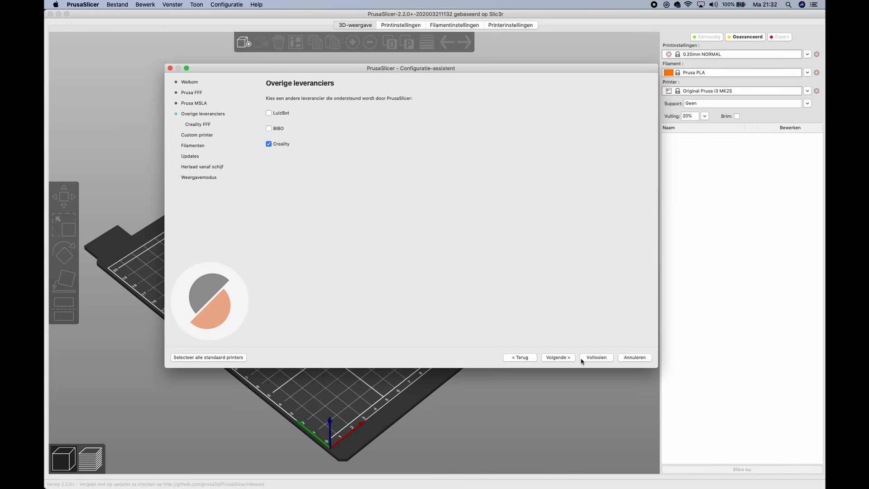
click(557, 358)
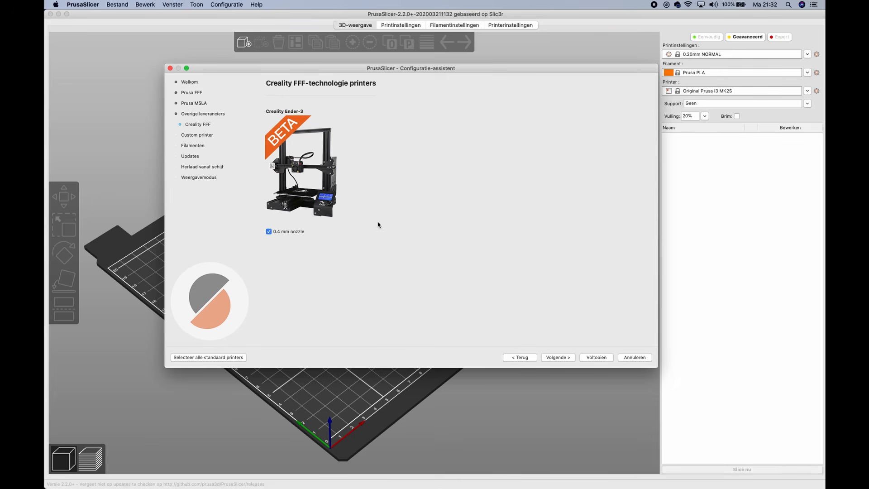
click(559, 358)
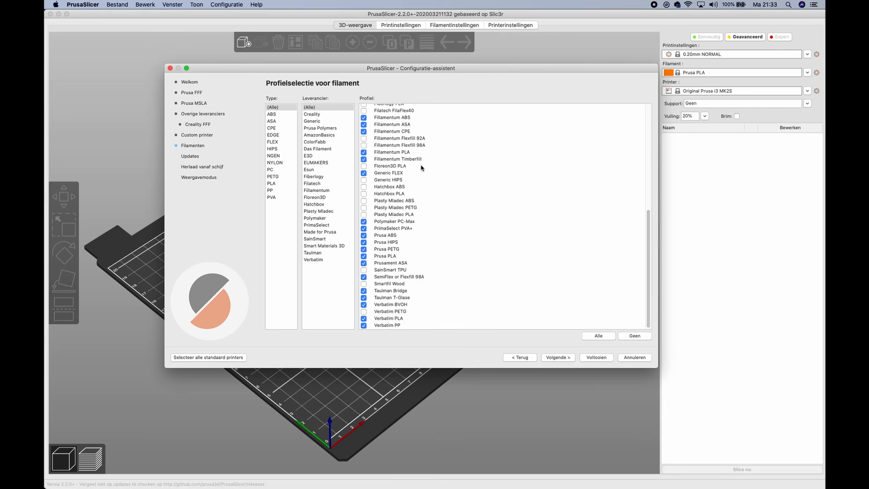
Enable all filament profiles for all types and vendors in the configuration assistant
scroll(423, 163, up, 10)
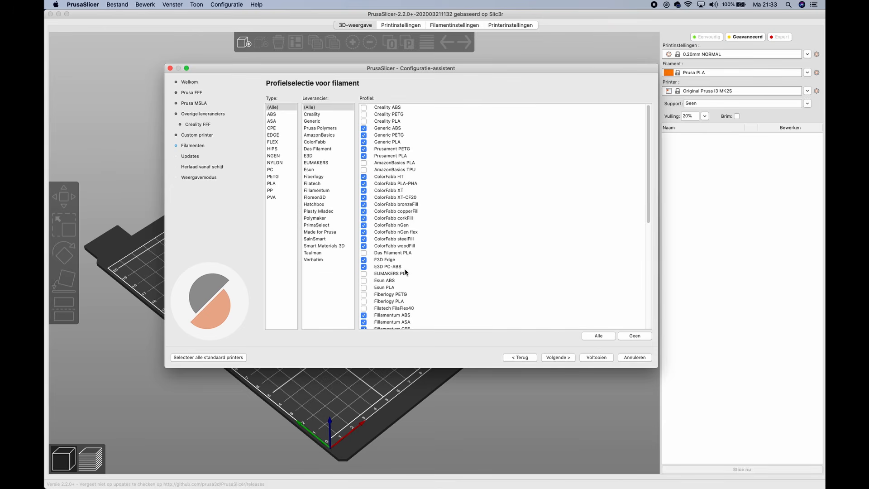
click(609, 337)
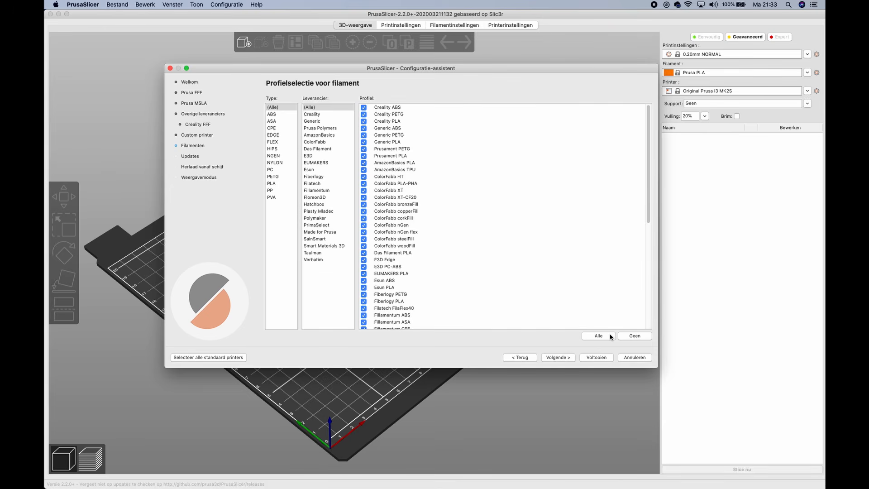
click(565, 360)
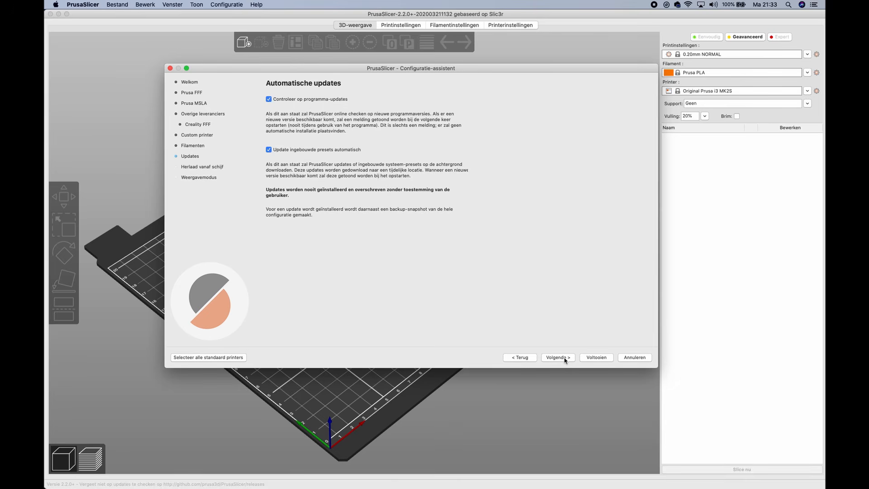
Accept the automatic update, reload-from-disk and Advanced view mode settings and finish the configuration assistant
click(565, 361)
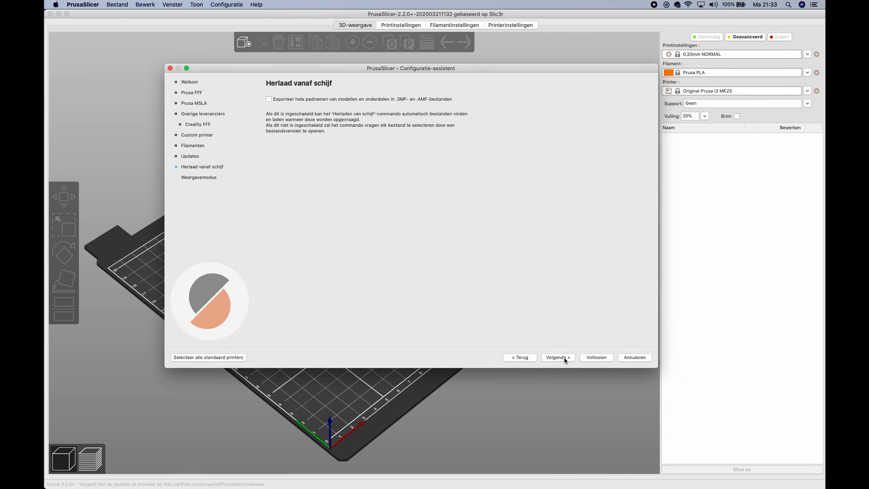
click(565, 357)
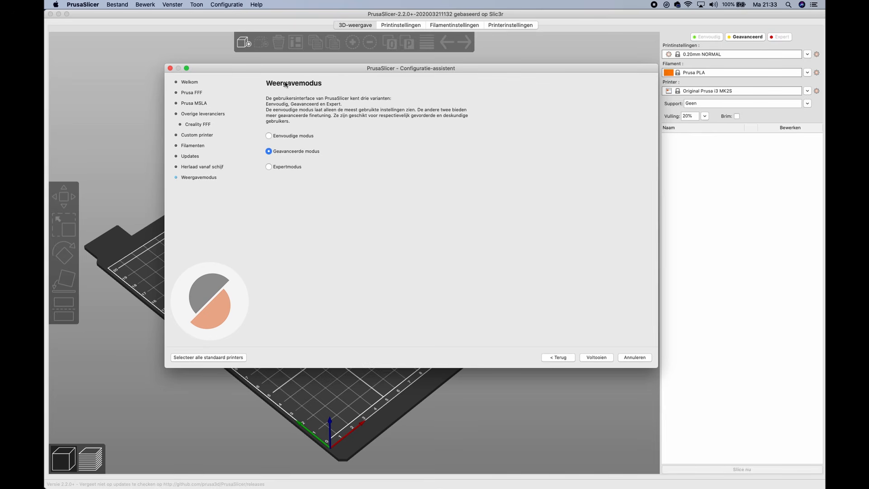
click(596, 357)
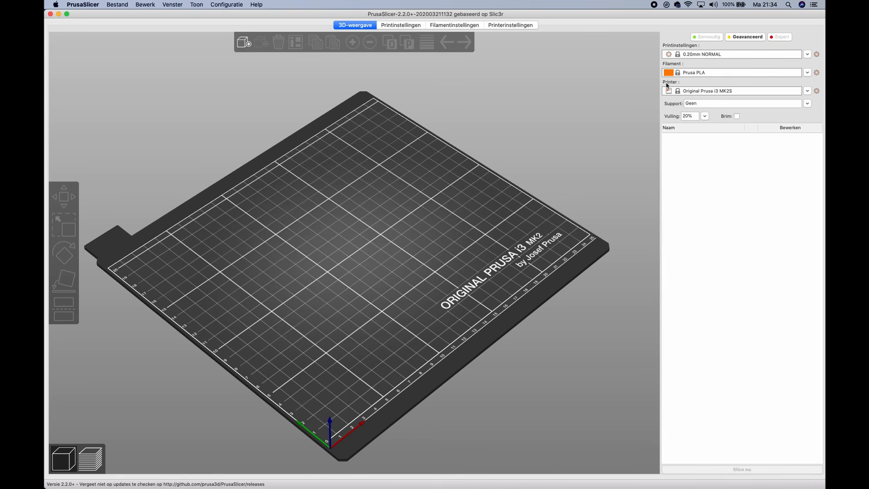
Set the printer to Creality ENDER-3, the filament to Generic PLA and the print settings to 0.20mm NORMAL
click(680, 90)
click(721, 109)
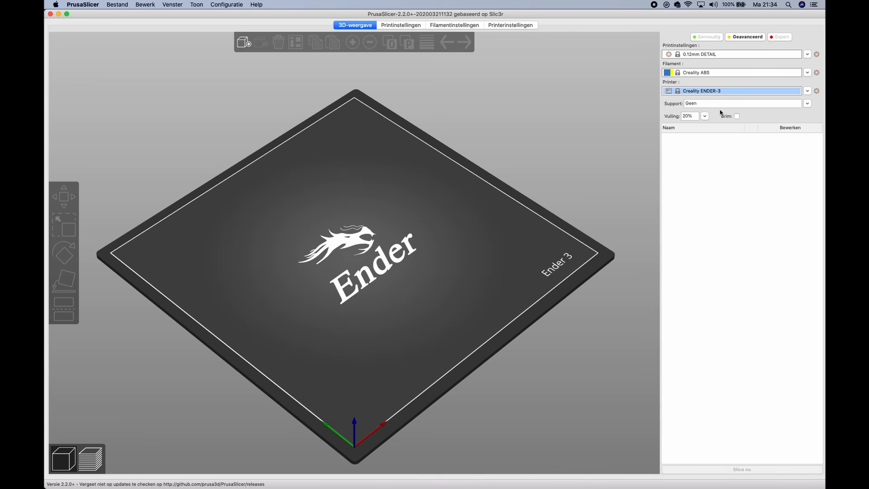
click(808, 74)
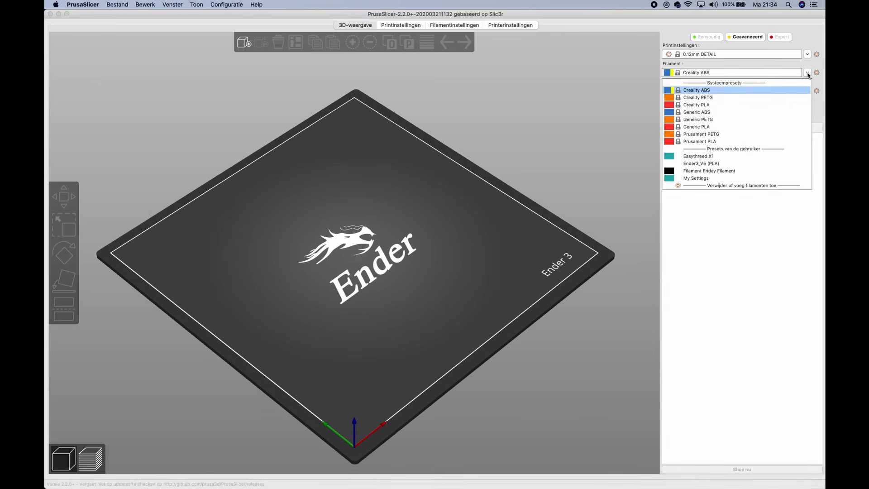
click(697, 127)
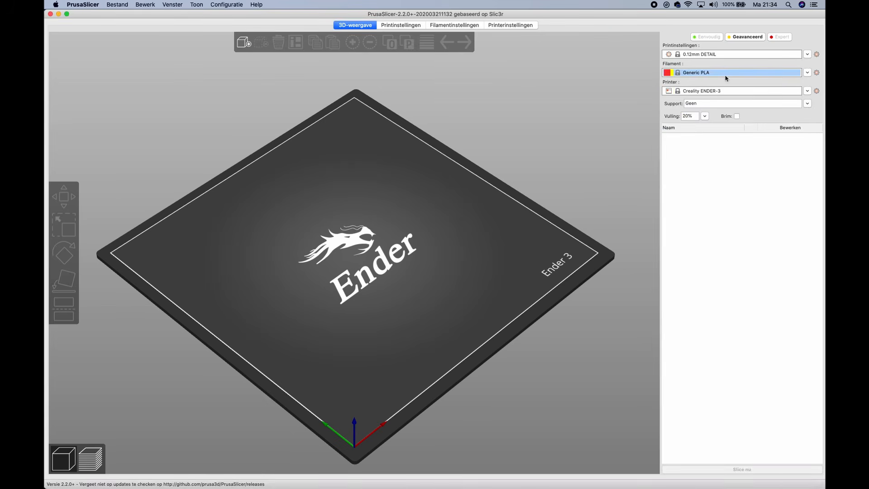
click(807, 56)
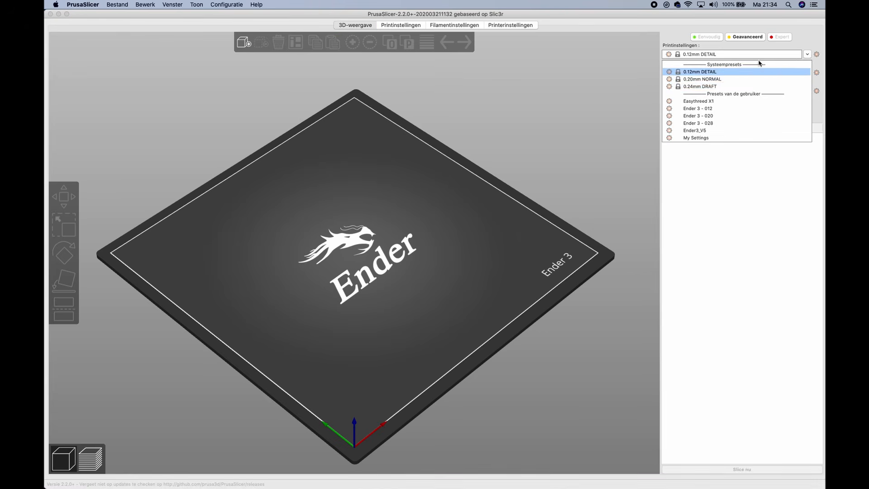
click(717, 80)
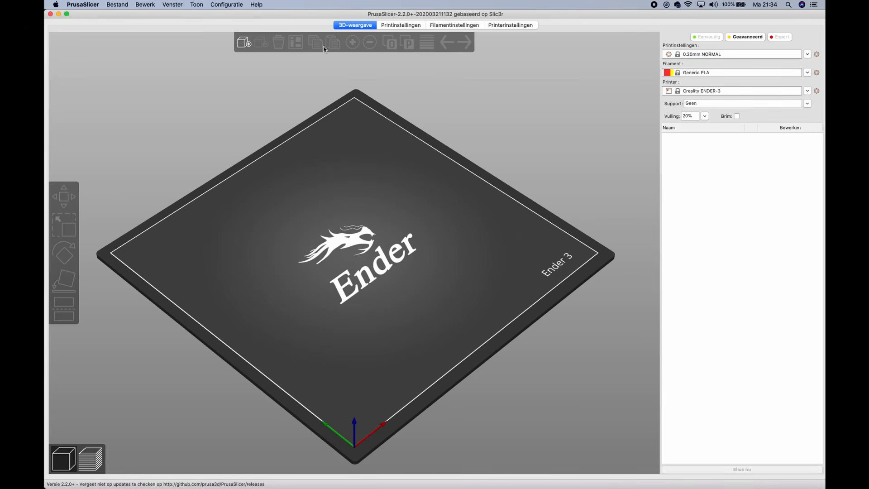
Import 3DBenchy.stl from the files folder of Benchy Boat in Zachary 3D prints - Models
click(246, 44)
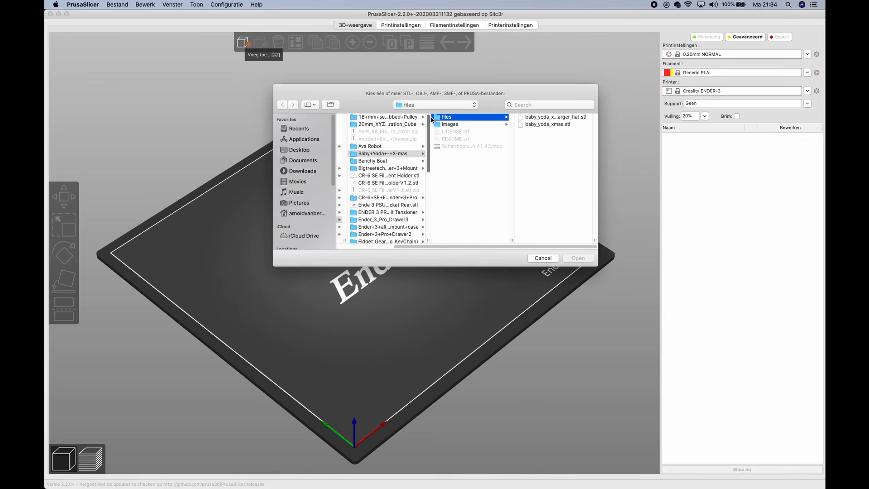
click(449, 105)
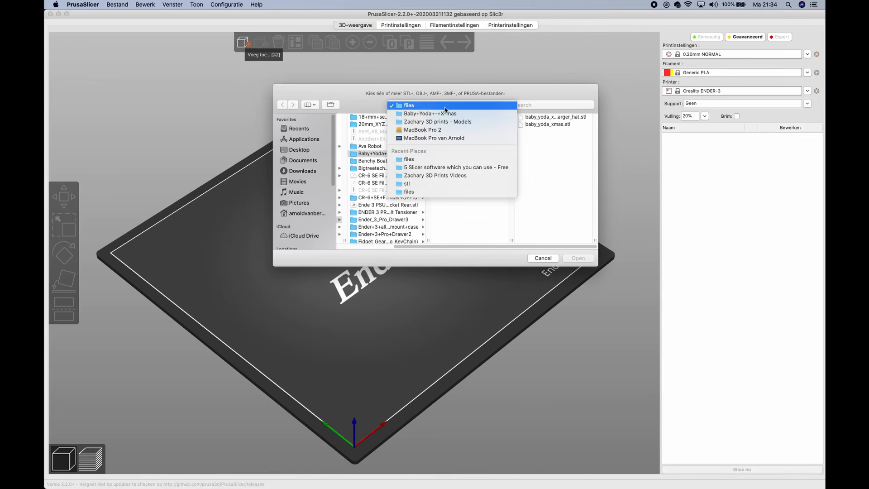
click(434, 123)
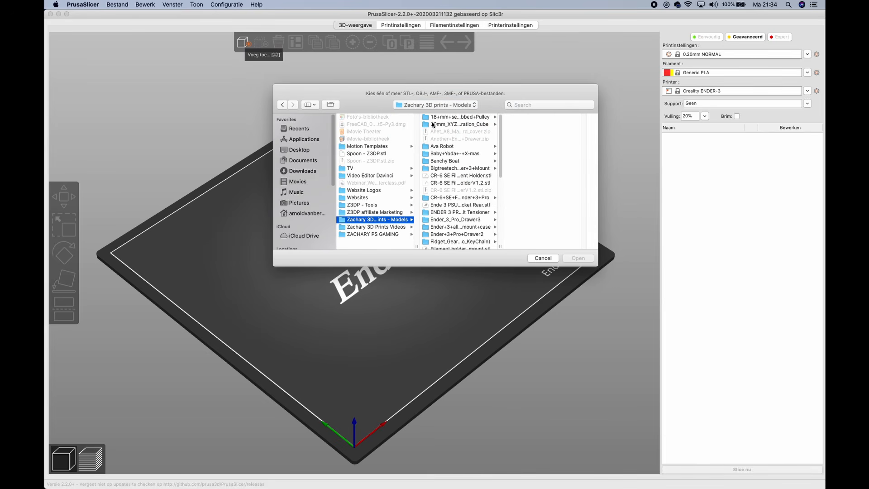
click(447, 161)
click(516, 117)
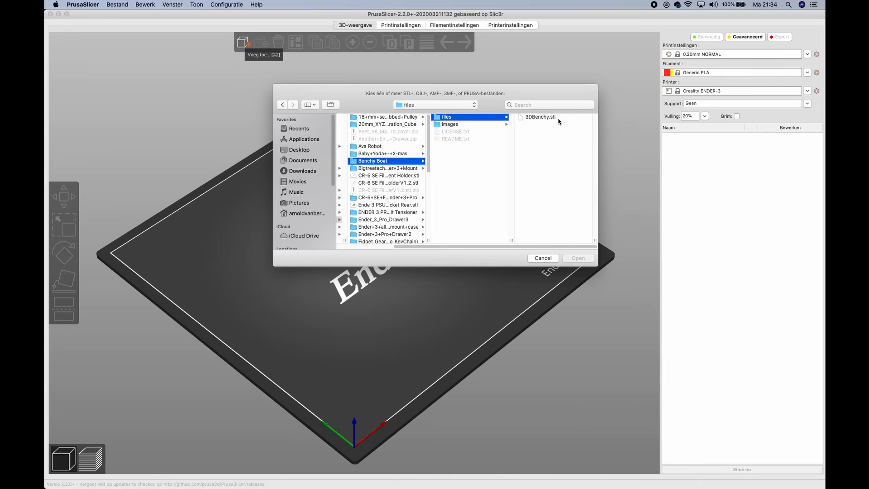
click(558, 117)
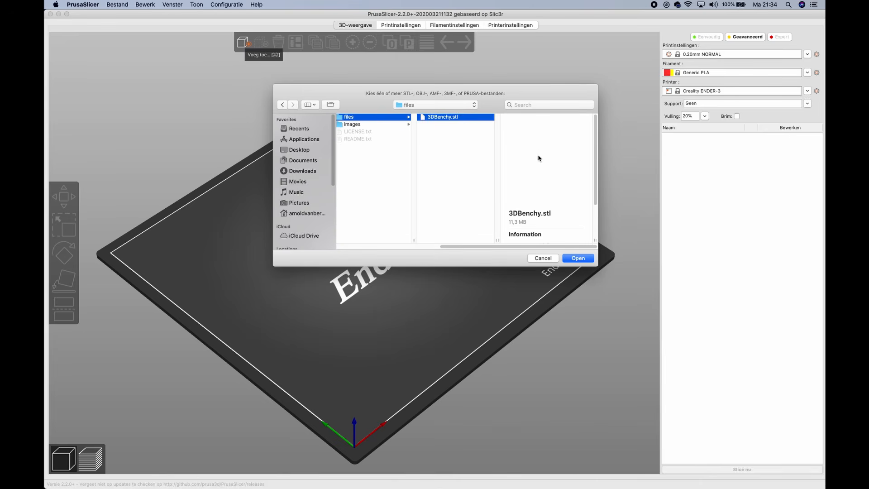
click(577, 258)
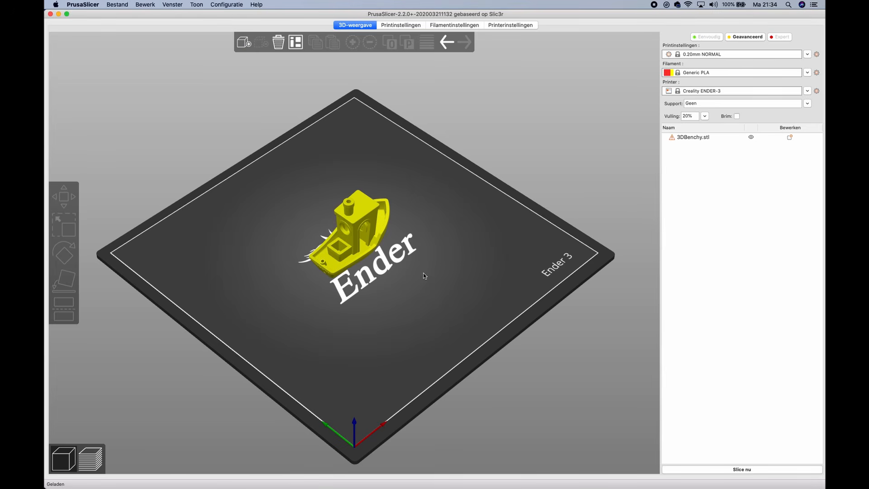
Examine the move, scale, rotate, place-on-face and cut tools on the 3DBenchy model without altering it
right_drag(402, 314, 428, 290)
mouse_move(440, 281)
mouse_down()
mouse_move(431, 273)
mouse_move(435, 240)
mouse_move(432, 272)
mouse_move(448, 272)
mouse_move(432, 273)
mouse_up()
click(390, 222)
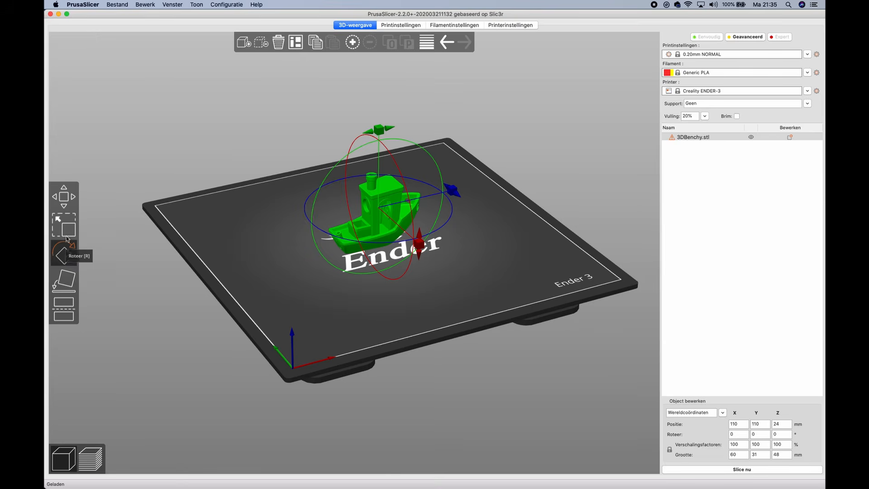
click(70, 230)
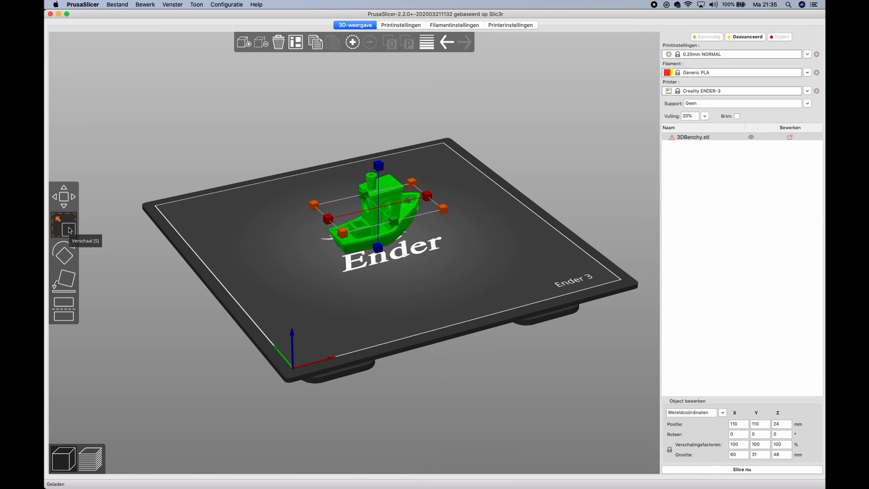
click(65, 199)
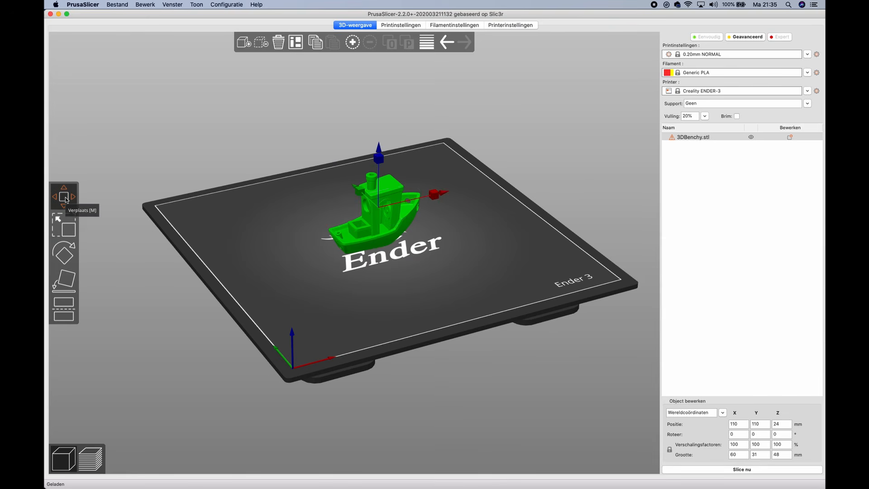
click(65, 221)
click(65, 254)
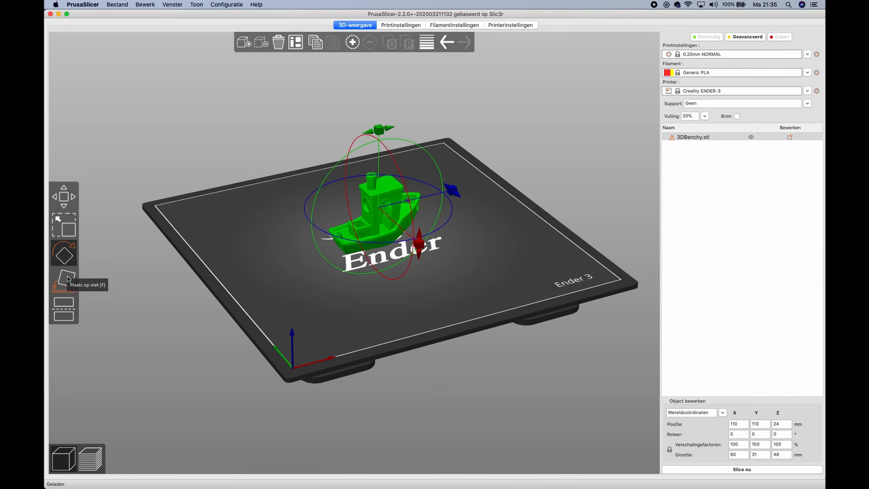
click(68, 278)
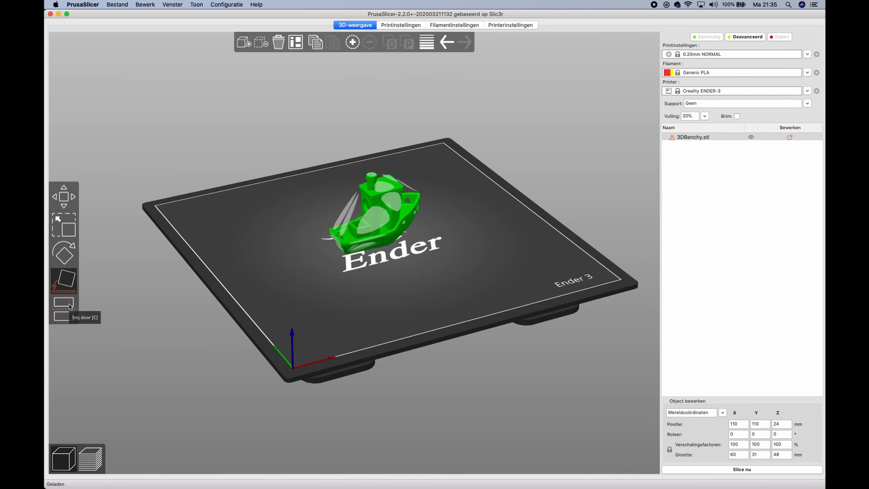
click(68, 307)
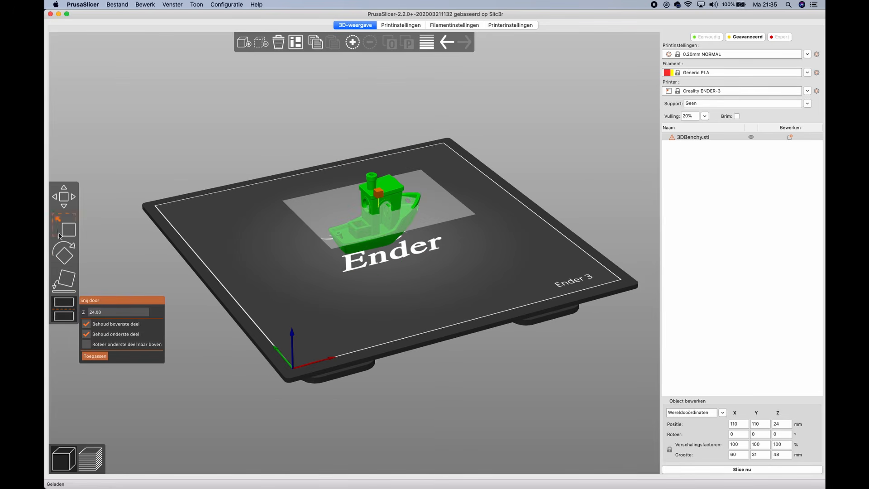
click(63, 196)
click(96, 208)
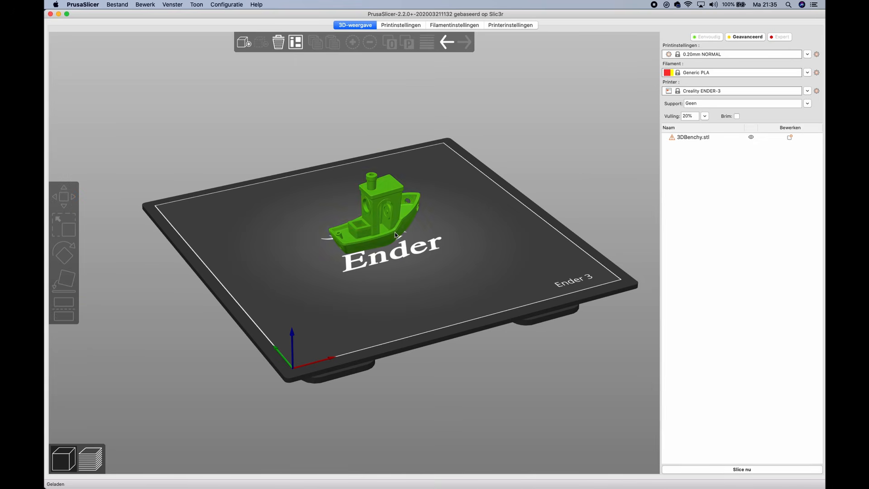
Slice the 3DBenchy model and look through the object's available editing options
click(748, 470)
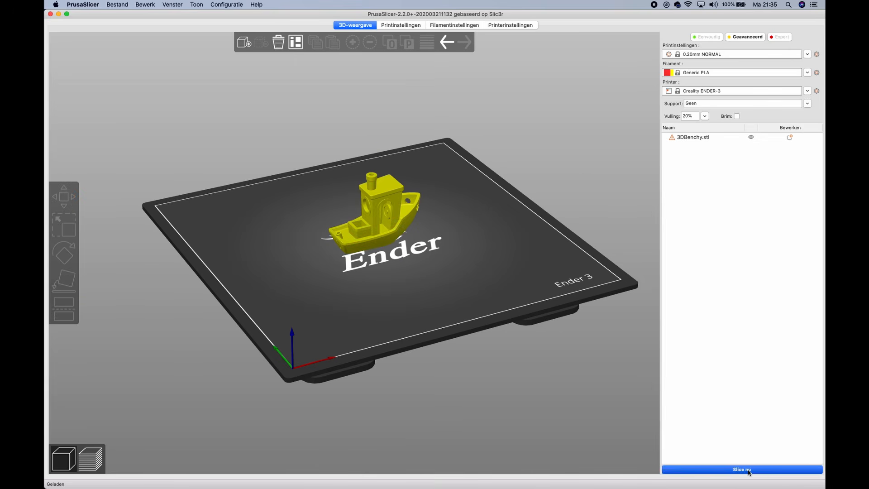
right_click(675, 137)
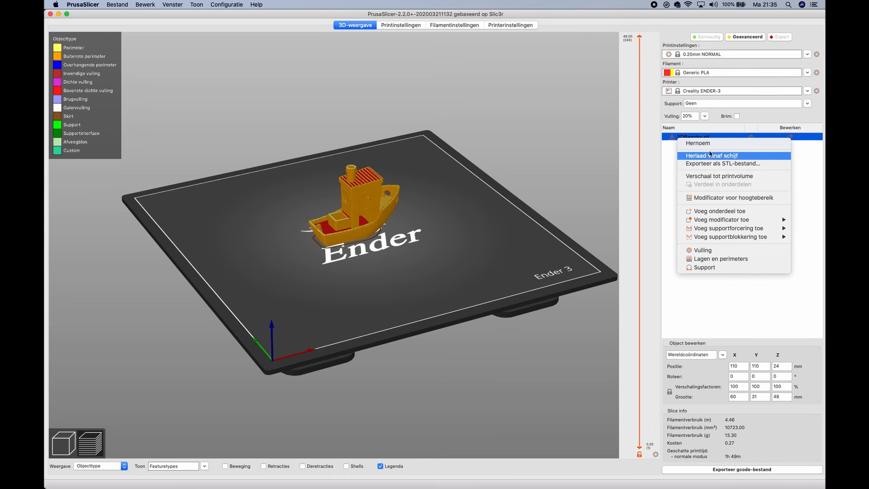
right_click(672, 136)
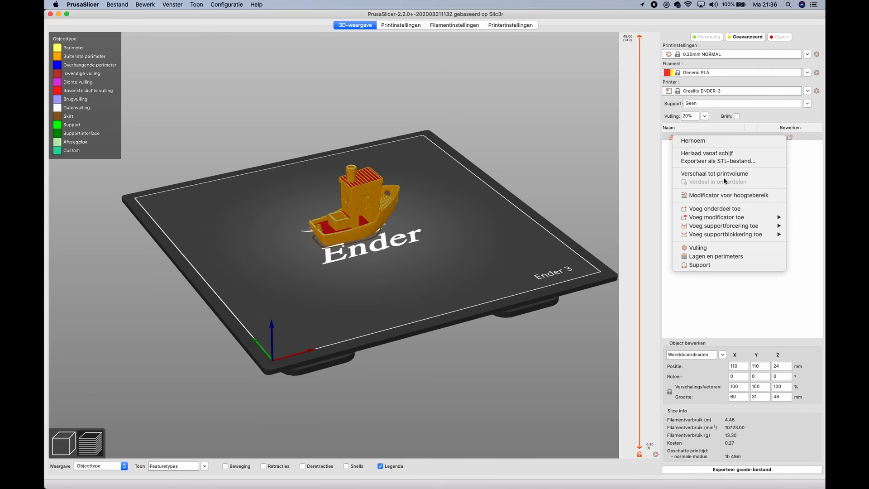
click(718, 285)
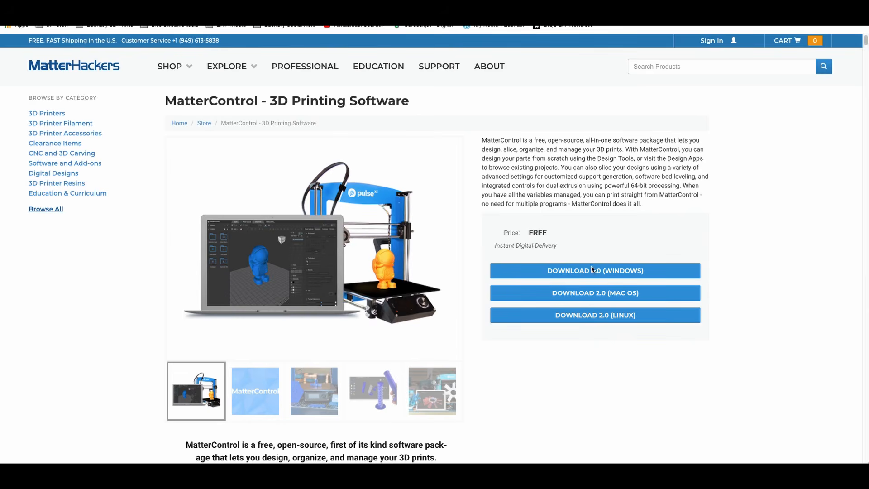
Download MatterControl 2.0 for Mac OS to the Downloads folder and install it in Applications, replacing the existing copy
click(587, 292)
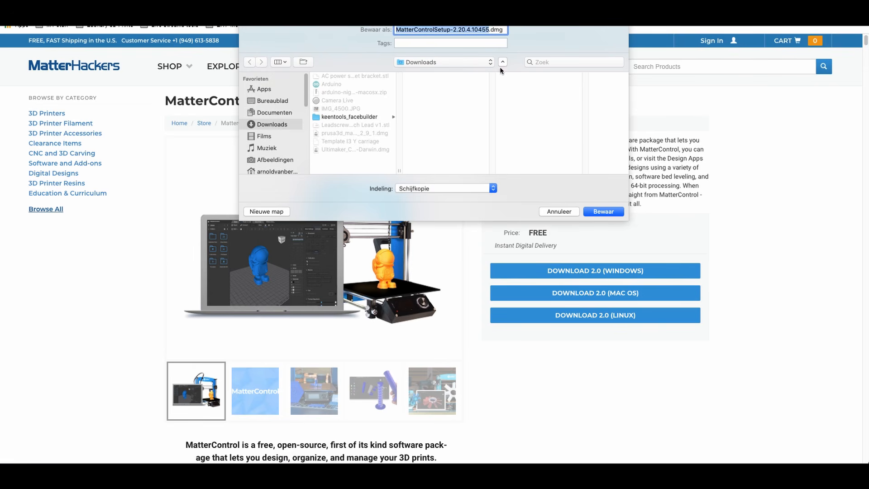
click(603, 211)
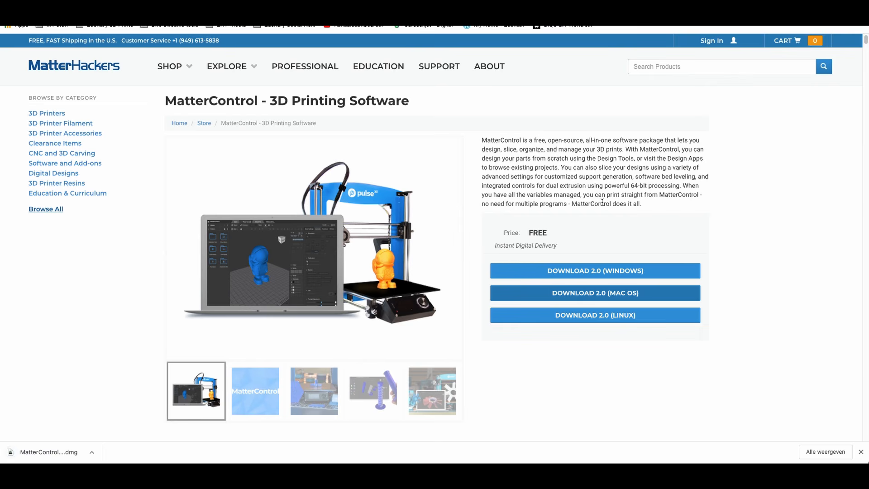
click(47, 451)
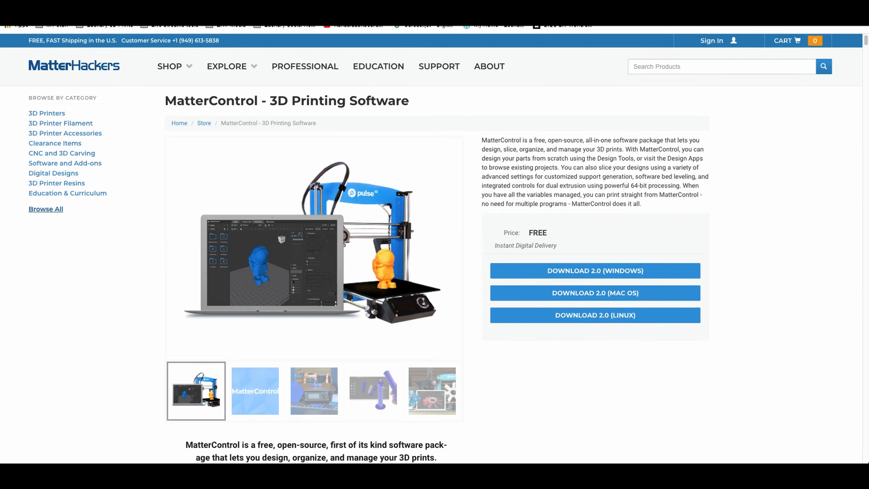
drag(318, 234, 475, 241)
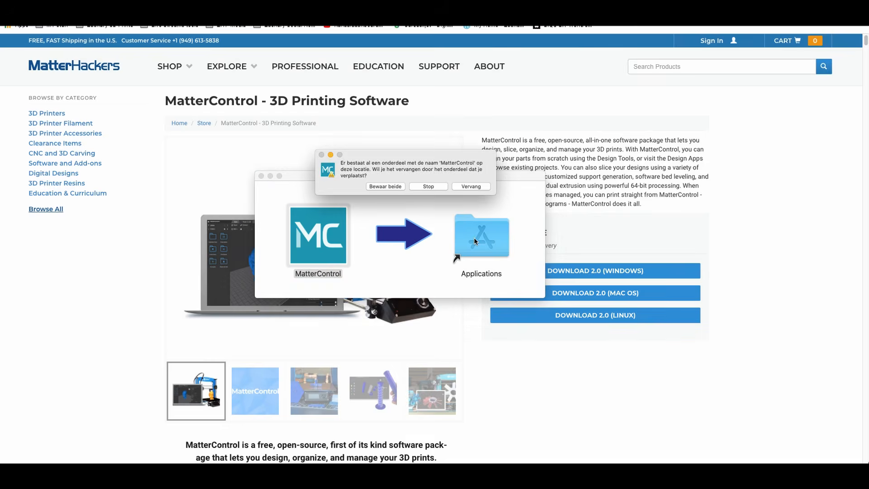
click(470, 186)
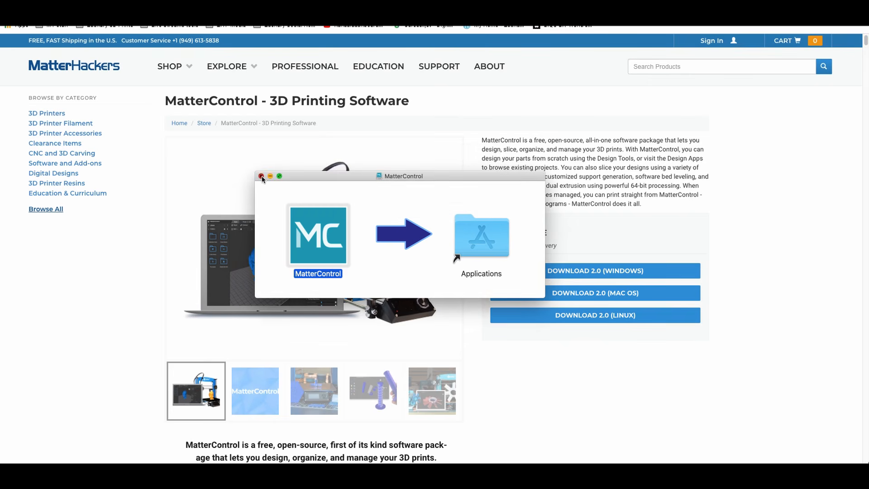
click(262, 176)
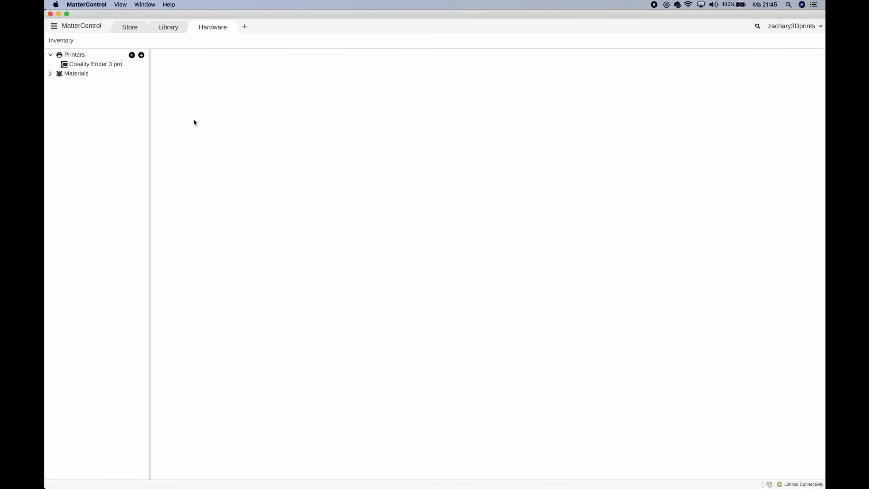
Start a new printer setup in MatterControl and choose the Prusa Research i3 MK2 model
click(132, 55)
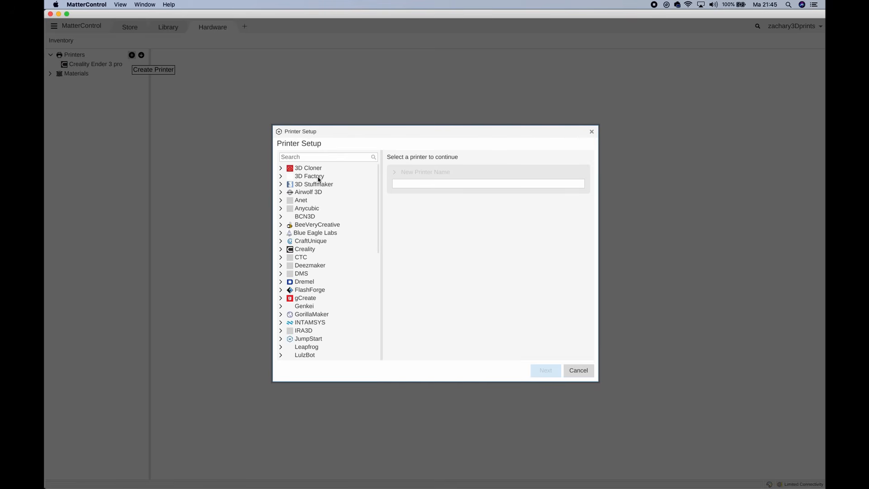
scroll(321, 220, down, 5)
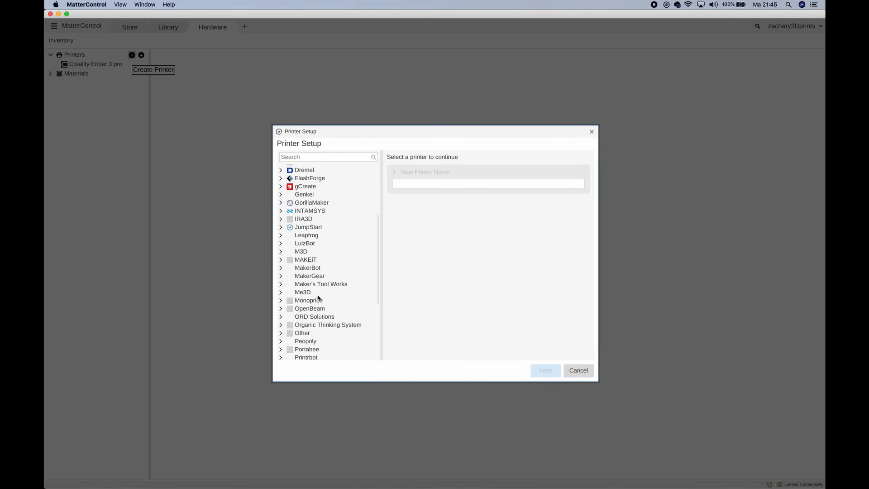
scroll(314, 323, down, 5)
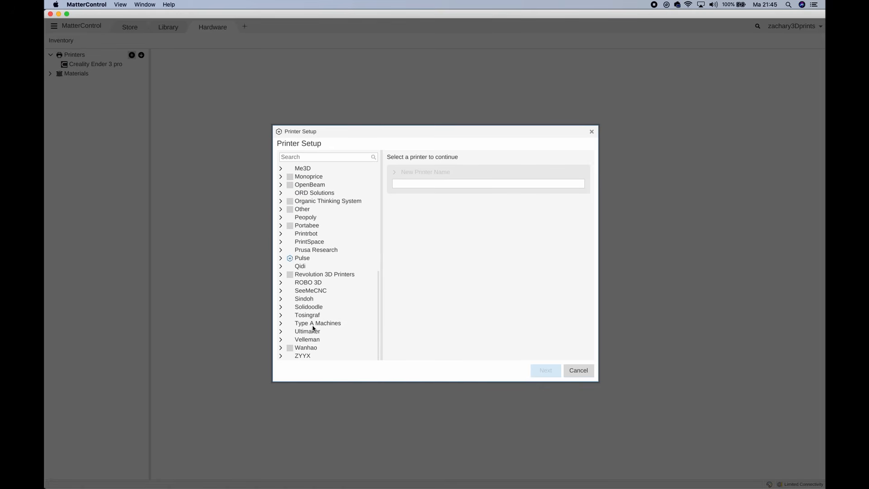
click(316, 250)
click(281, 250)
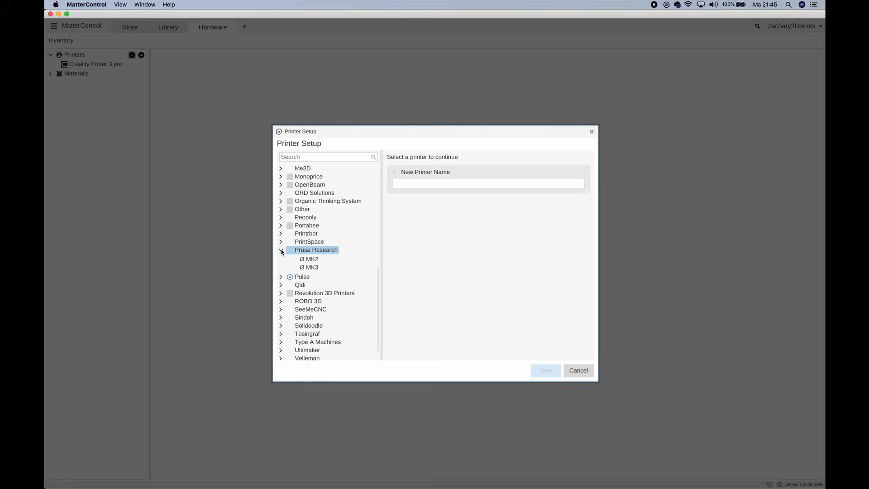
click(312, 261)
Name the new printer "Z3DP Prusa i3 MK2" and create it, skipping the connection setup
click(407, 185)
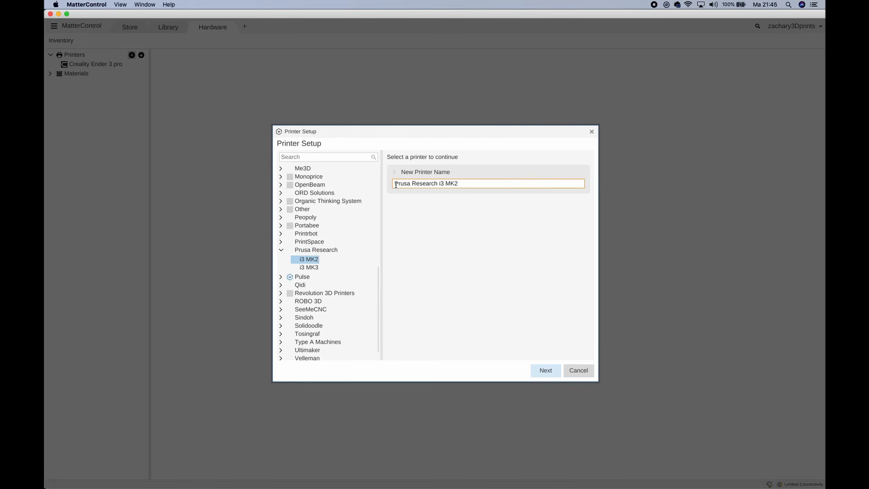
text(z3DP)
key(Delete)
text(Z)
click(546, 370)
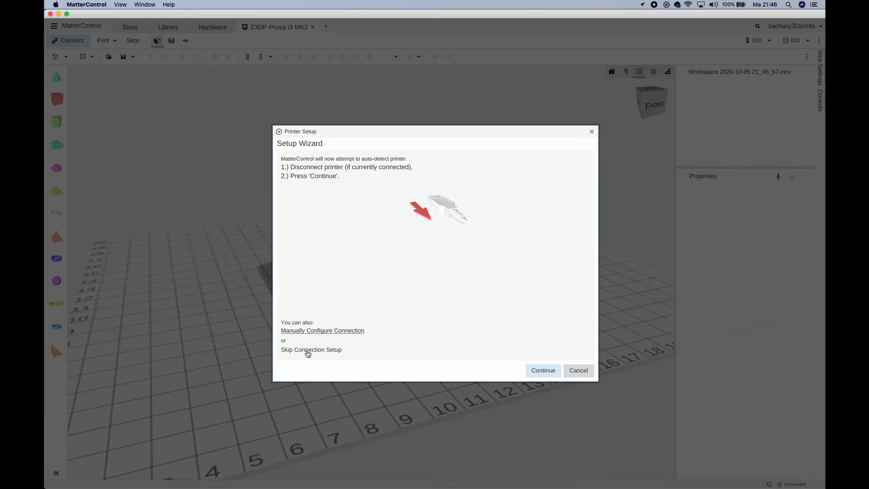
click(307, 350)
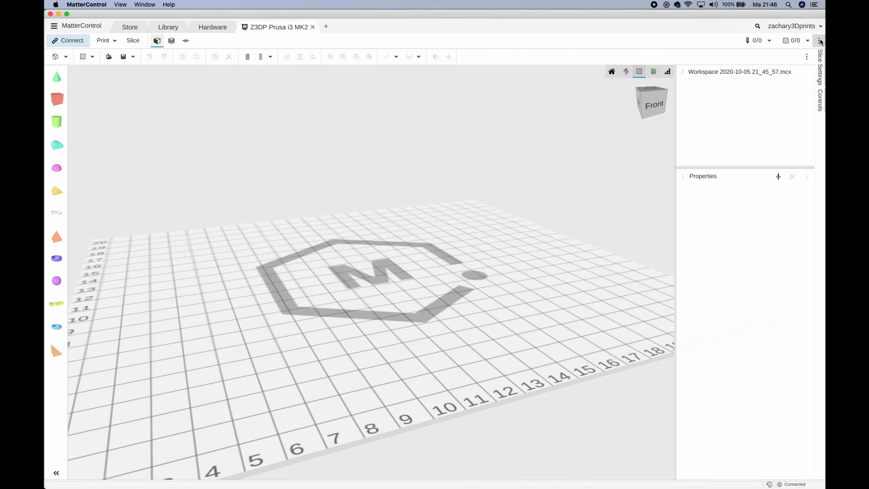
Show the printer's own configuration with its bed settings and set the bed size X to 210 mm
click(819, 41)
click(820, 42)
click(820, 129)
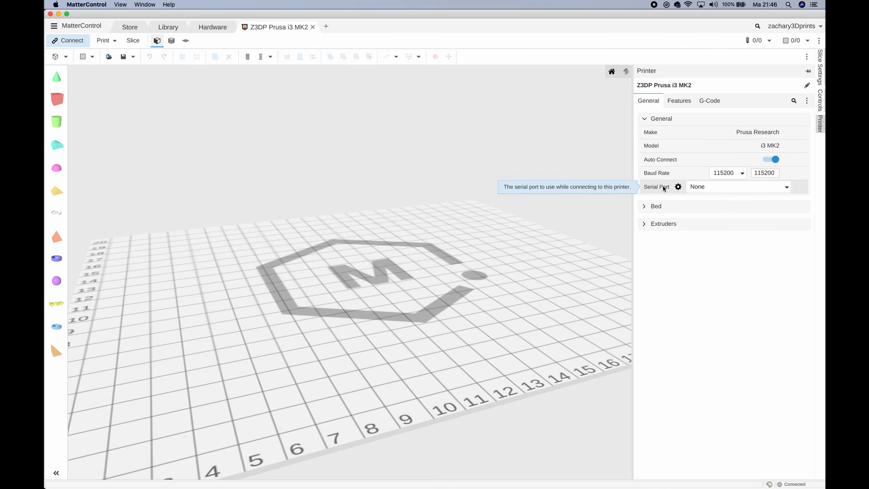
click(645, 207)
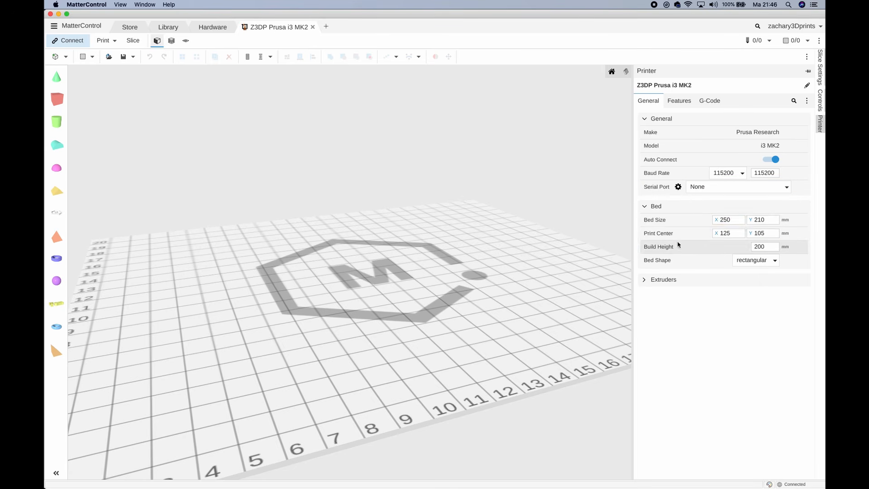
click(726, 219)
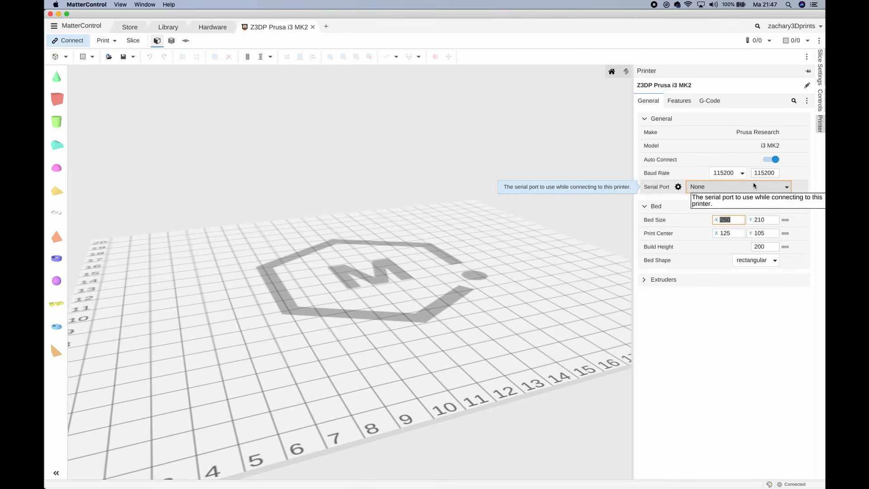
text(21)
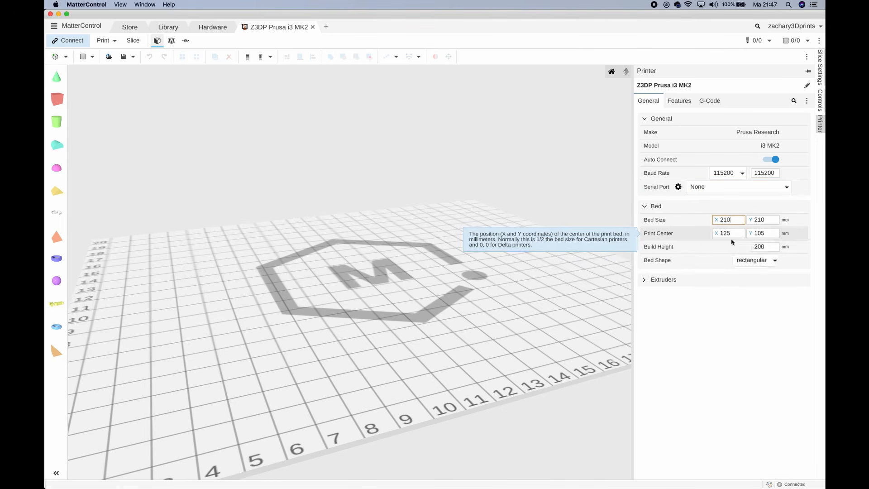
Set the build height to 180 mm and the print center X to 105 mm, with the extruder settings expanded
click(769, 246)
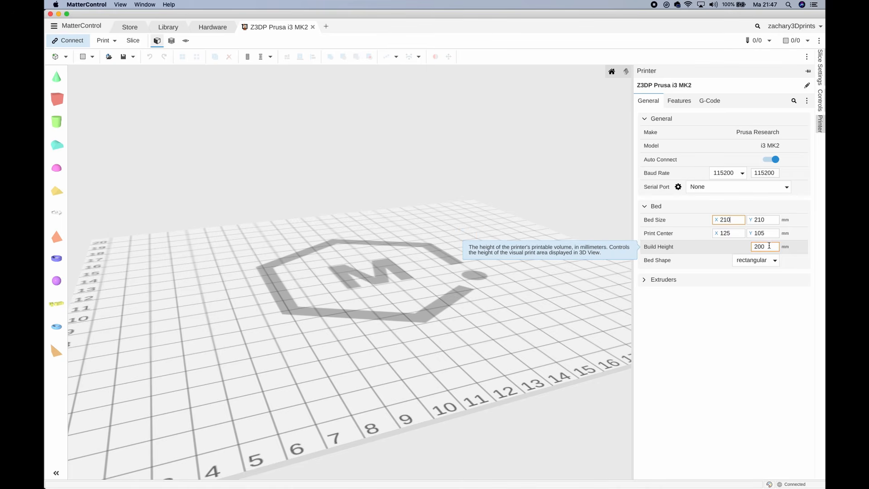
text(1)
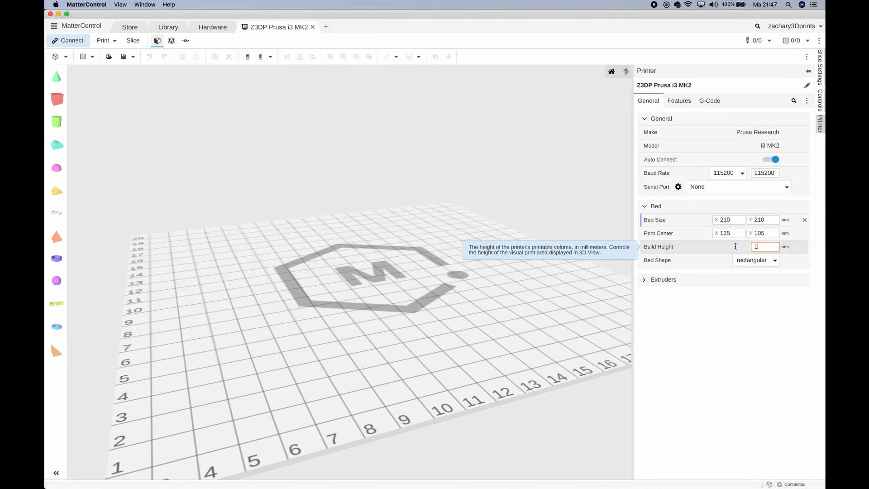
text(80)
key(Return)
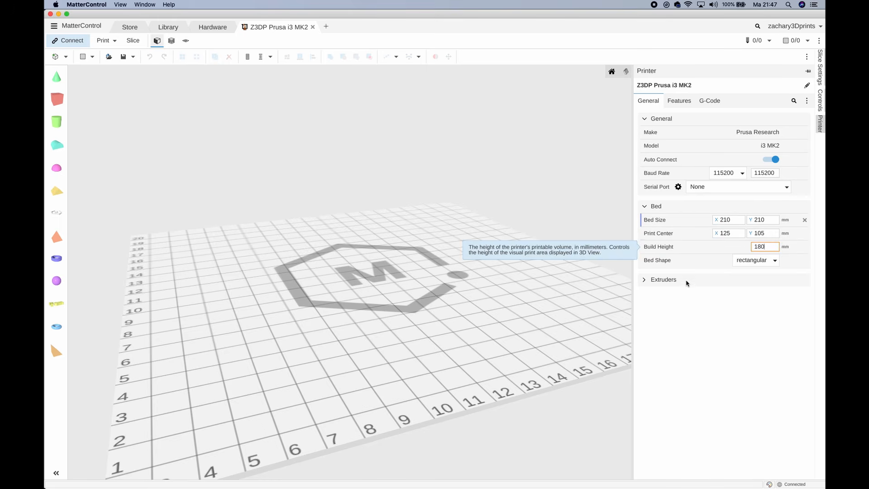
click(647, 280)
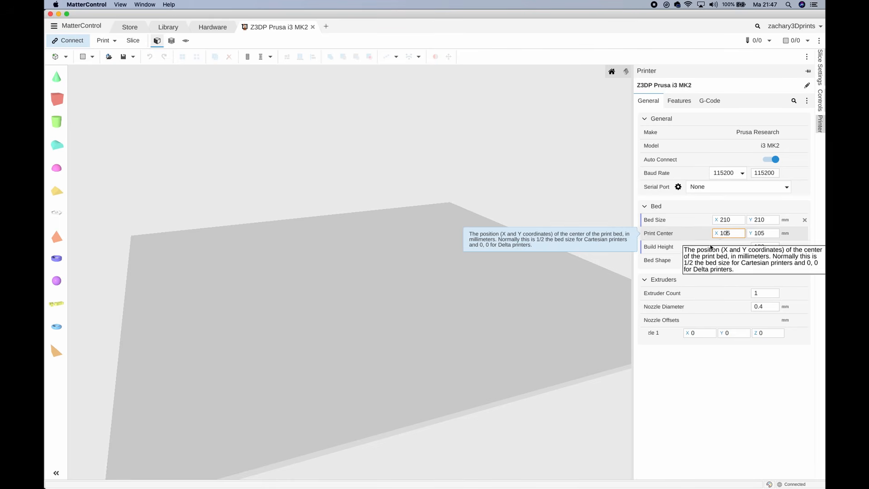
Examine the printer's Features configuration, including the expanded Behavior and Hardware sections, and return to its general settings
click(683, 105)
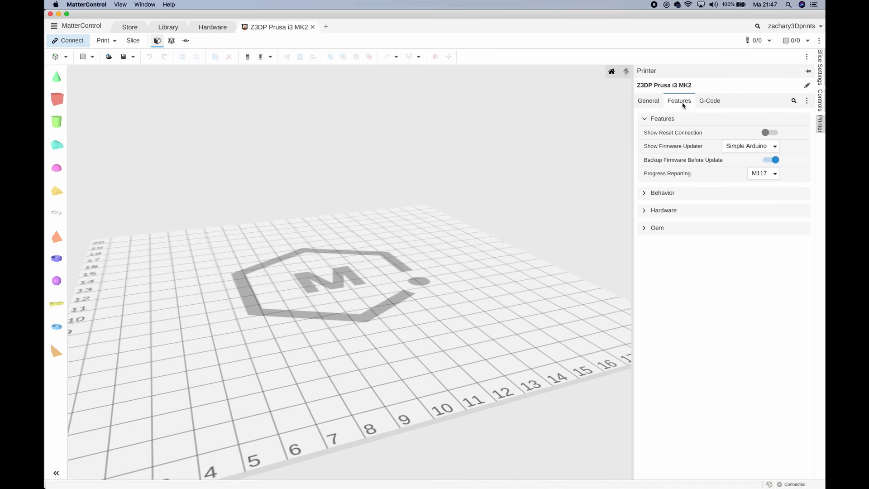
mouse_move(728, 129)
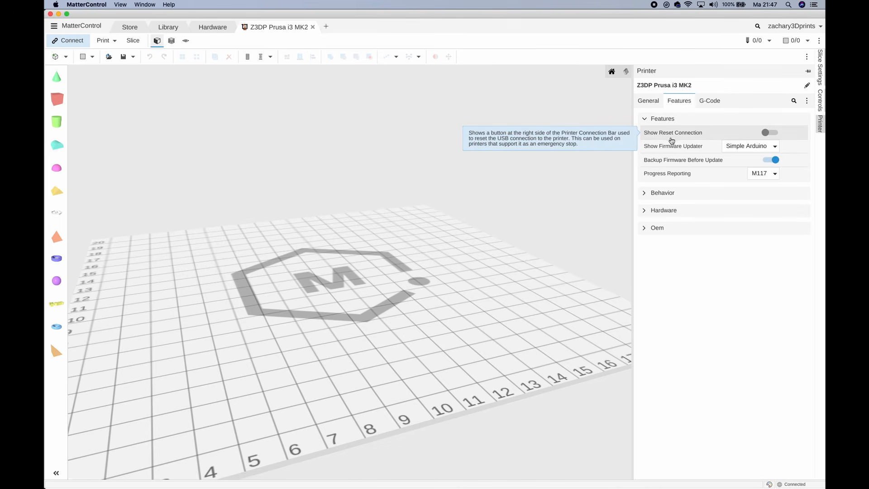
mouse_move(667, 178)
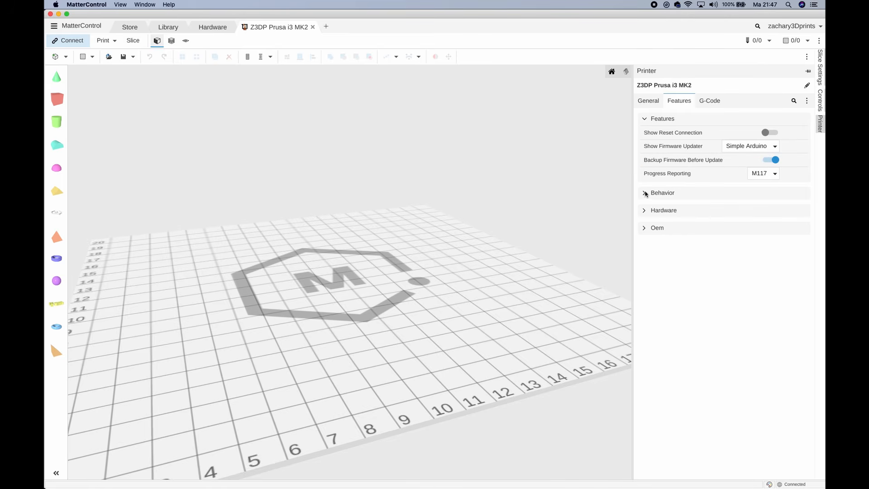
click(646, 194)
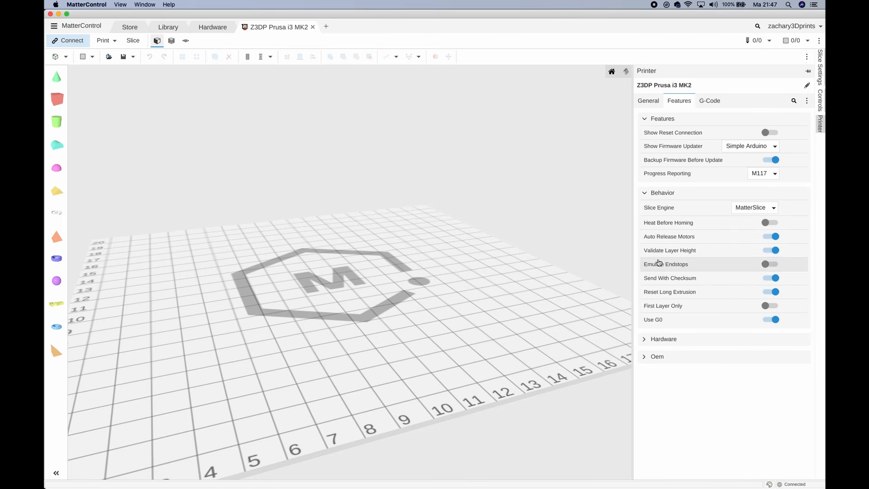
mouse_move(701, 229)
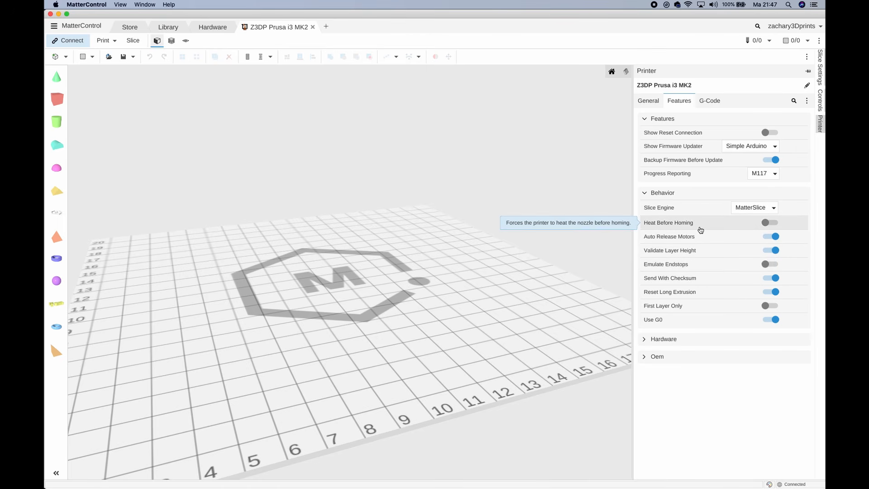
click(643, 340)
scroll(692, 299, down, 3)
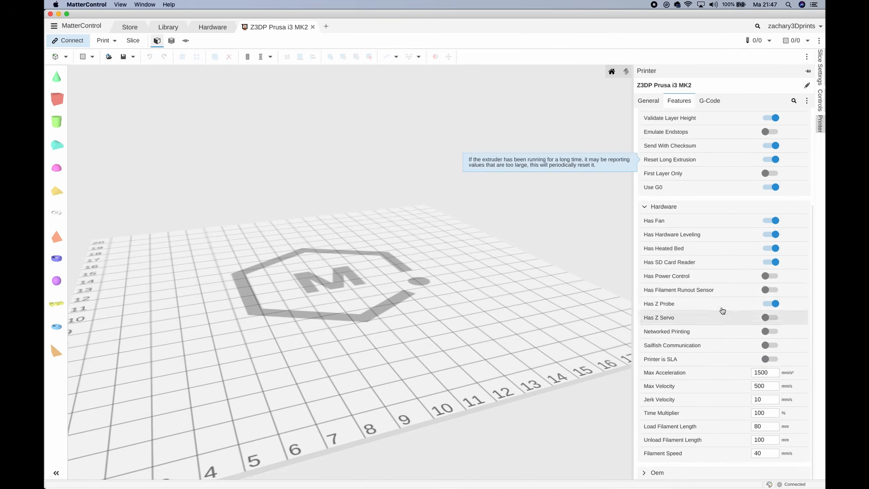
mouse_move(738, 309)
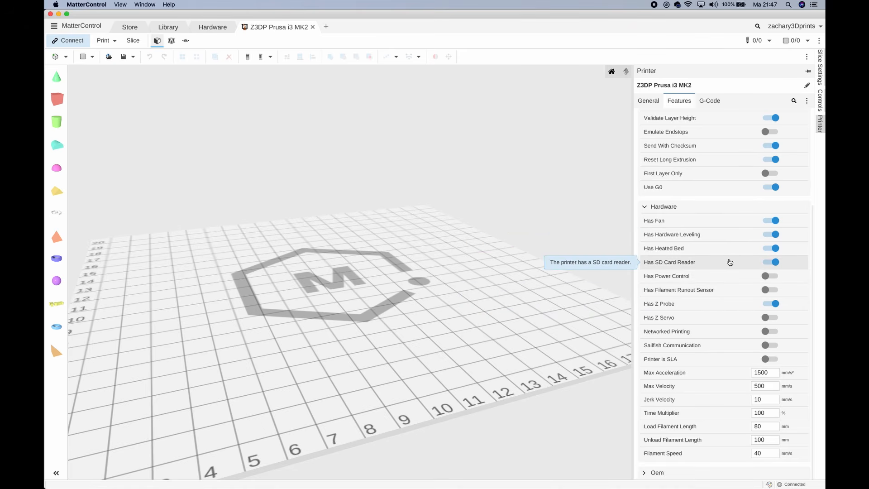
mouse_move(720, 357)
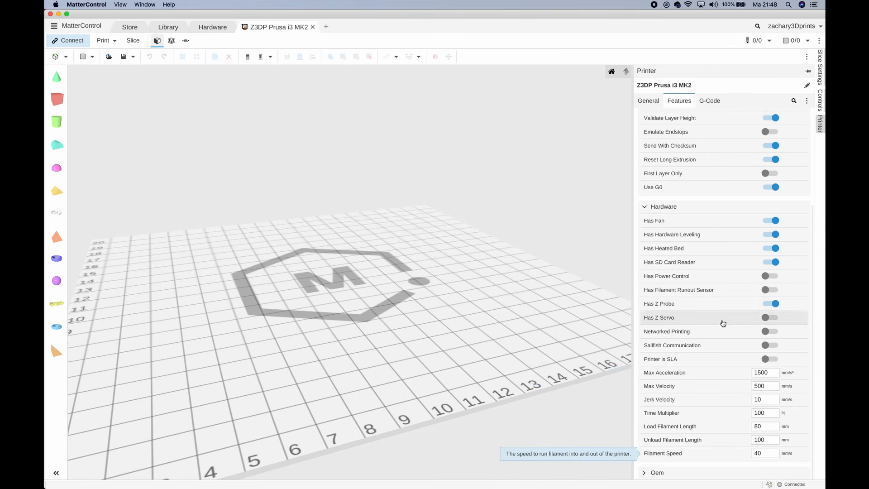
scroll(722, 322, up, 3)
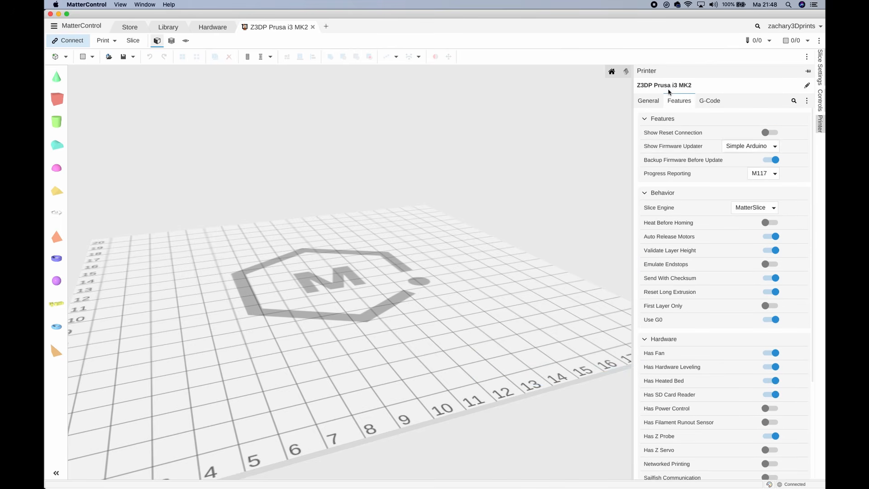
click(645, 102)
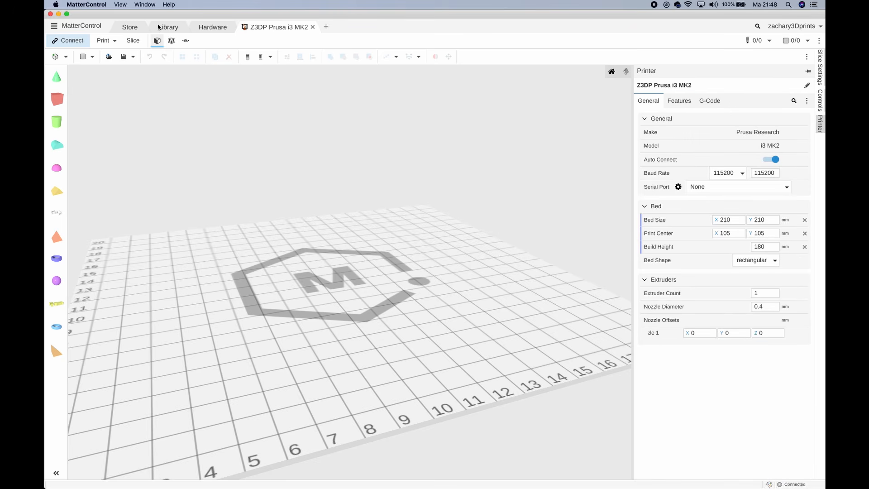
Import 3DBenchy.stl onto the build plate and move the boat over the logo near the bed's center
click(109, 58)
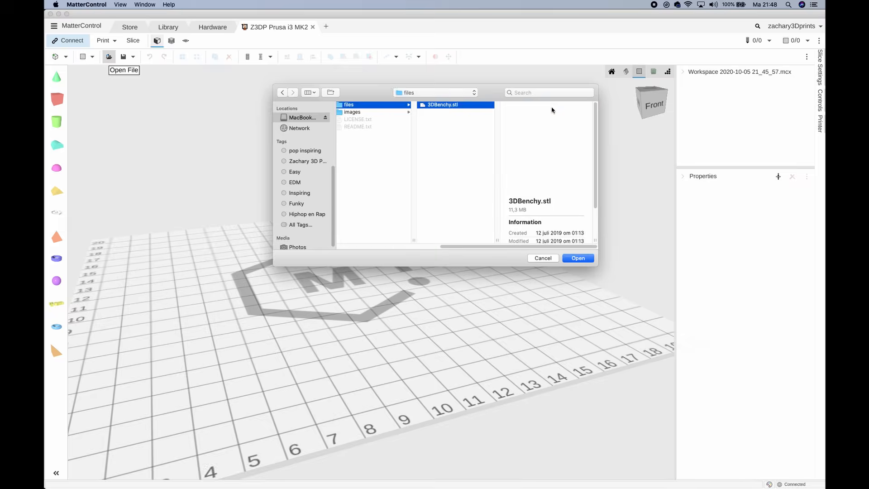
key(Return)
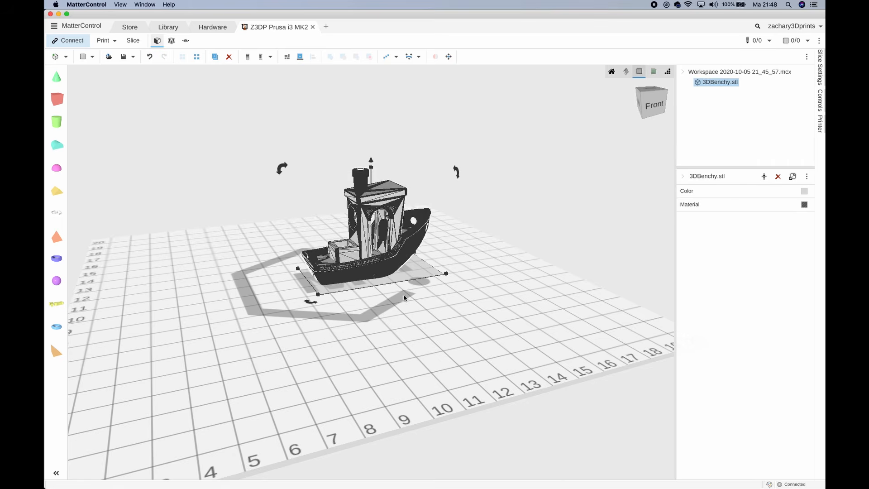
mouse_move(393, 312)
right_down()
mouse_move(407, 325)
mouse_move(393, 330)
right_up()
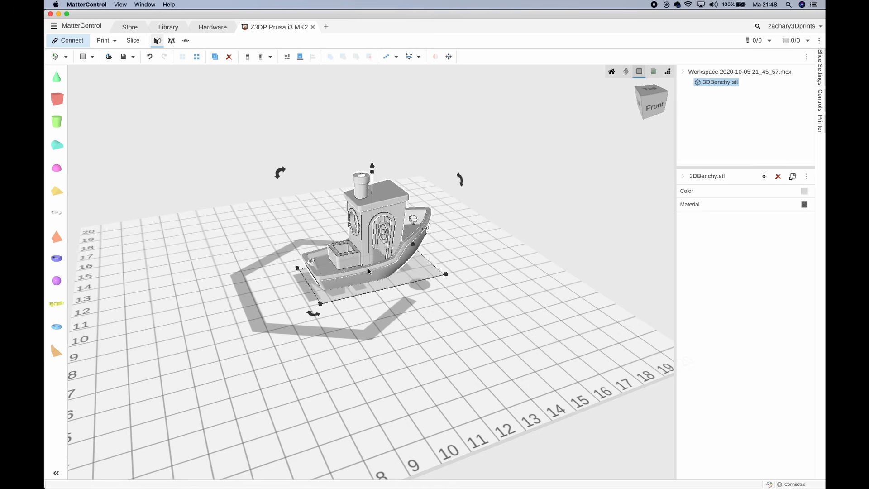
drag(372, 271, 332, 293)
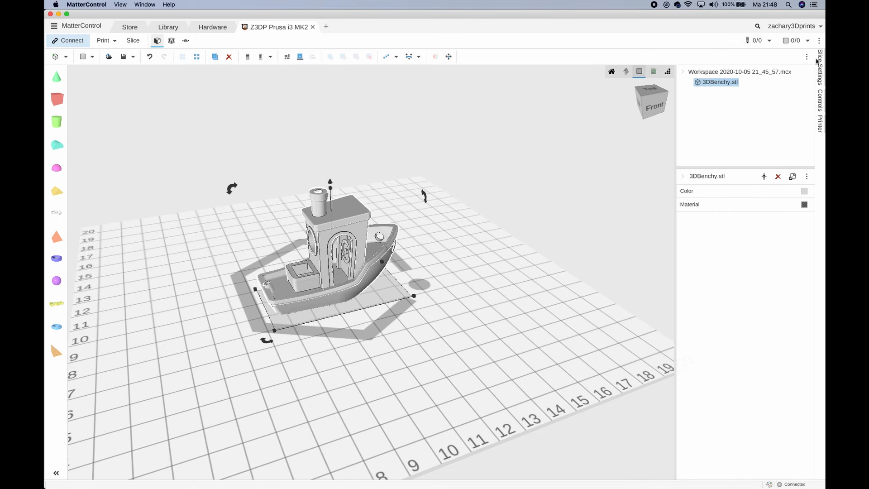
Show the slice settings, keep the Standard quality preset and set the material to PLA
click(820, 68)
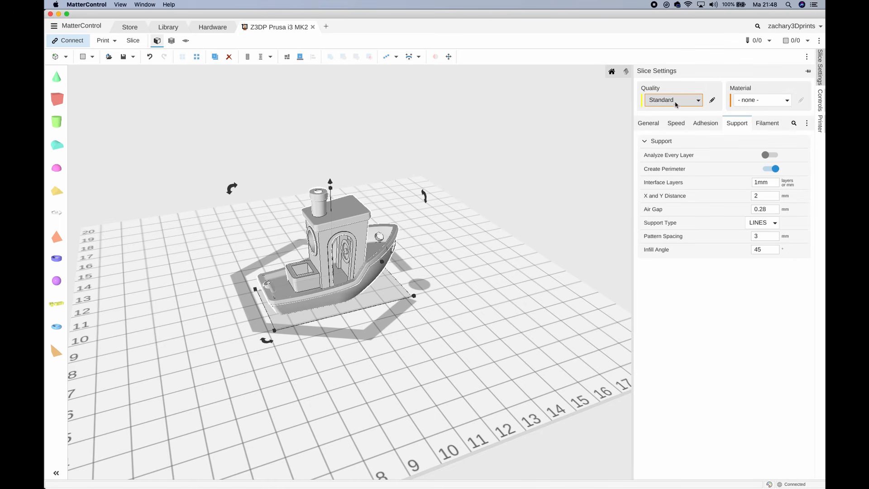
click(702, 100)
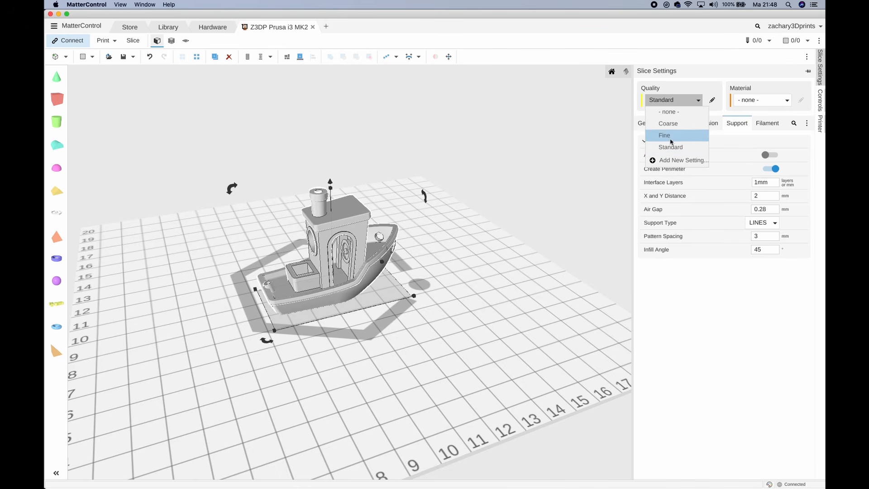
click(672, 147)
click(790, 102)
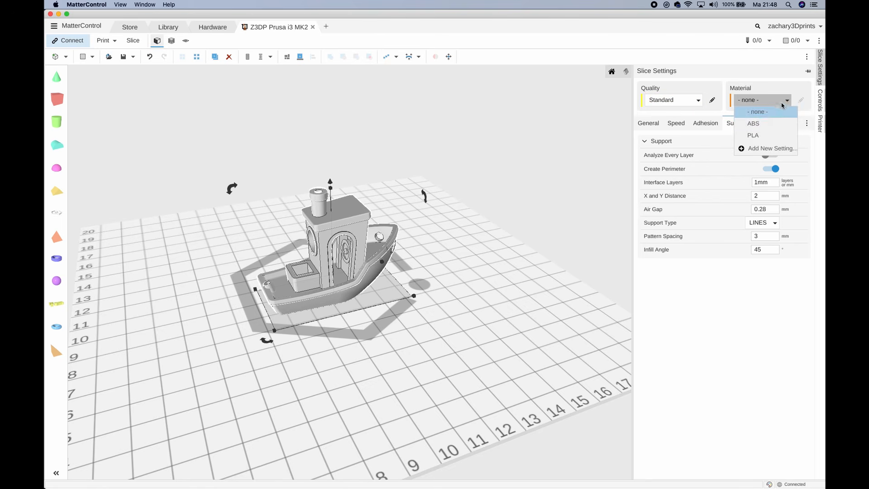
click(754, 136)
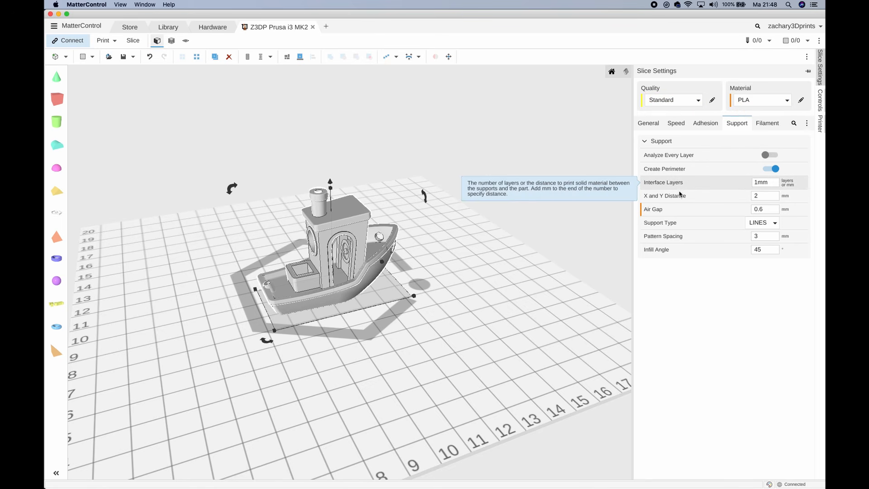
Look through the general and speed slice settings and turn off the skirt in the adhesion settings
click(652, 125)
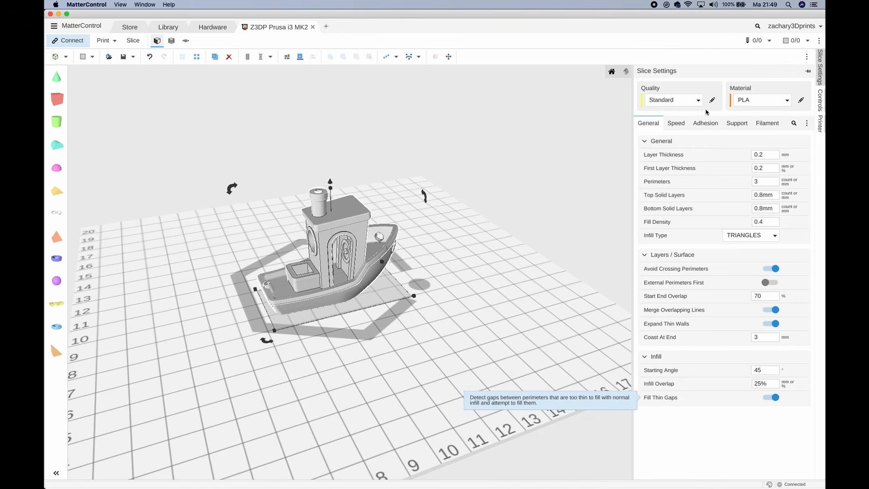
click(682, 125)
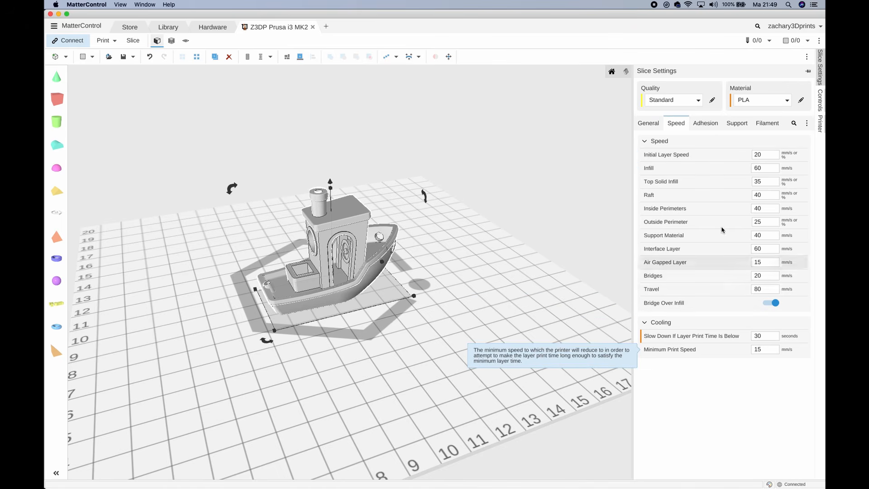
click(706, 122)
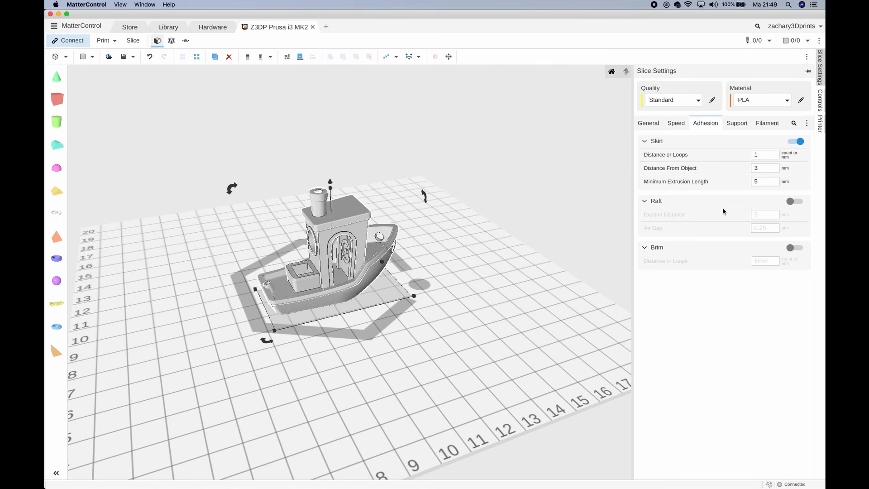
click(794, 142)
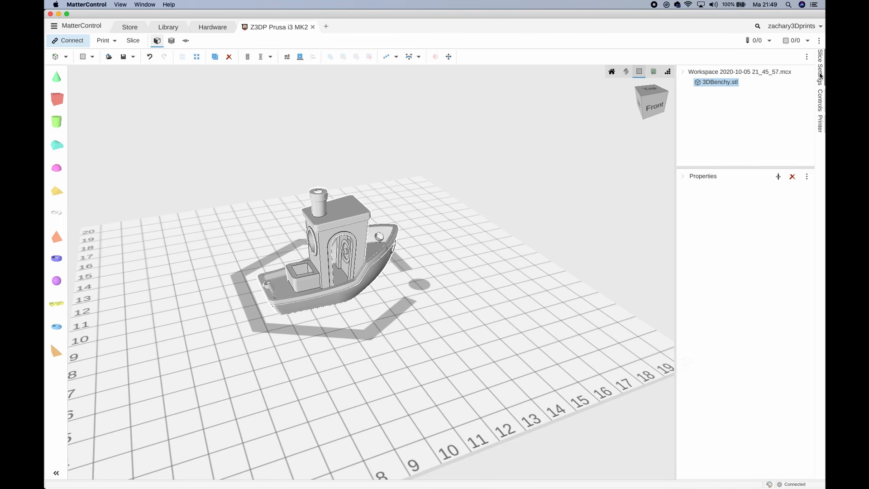
click(821, 76)
Try a raft for bed adhesion, and enable the brim in its place
click(795, 202)
click(820, 68)
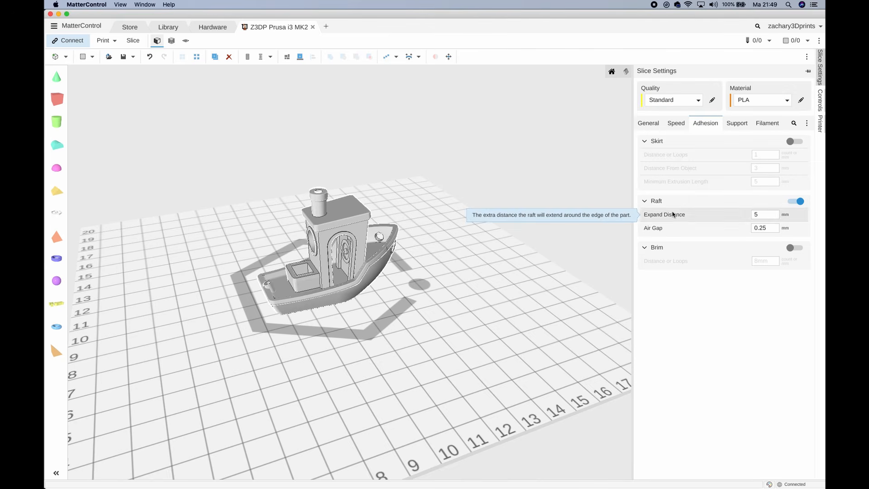
click(795, 248)
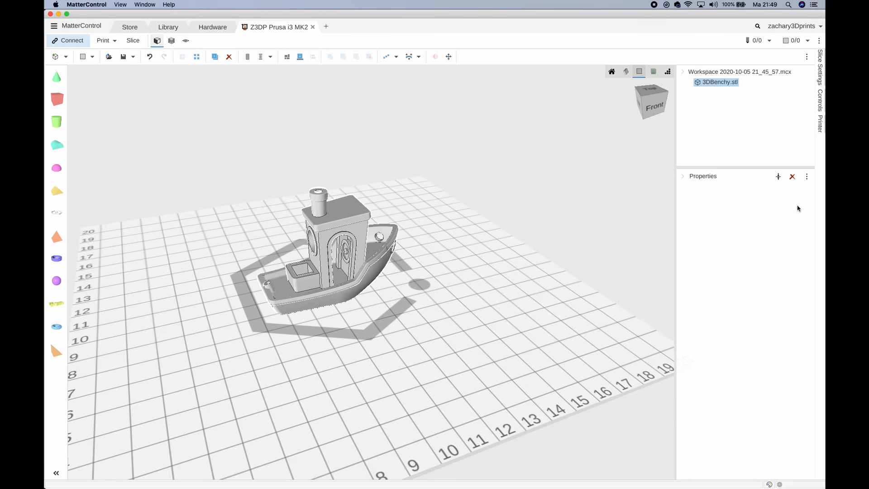
click(819, 78)
click(820, 73)
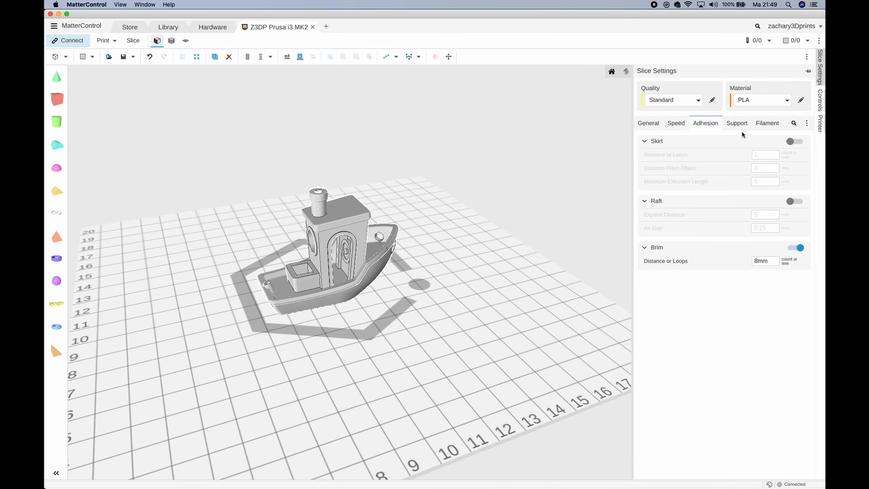
Review the support, filament and general slice settings for the PLA print
click(739, 125)
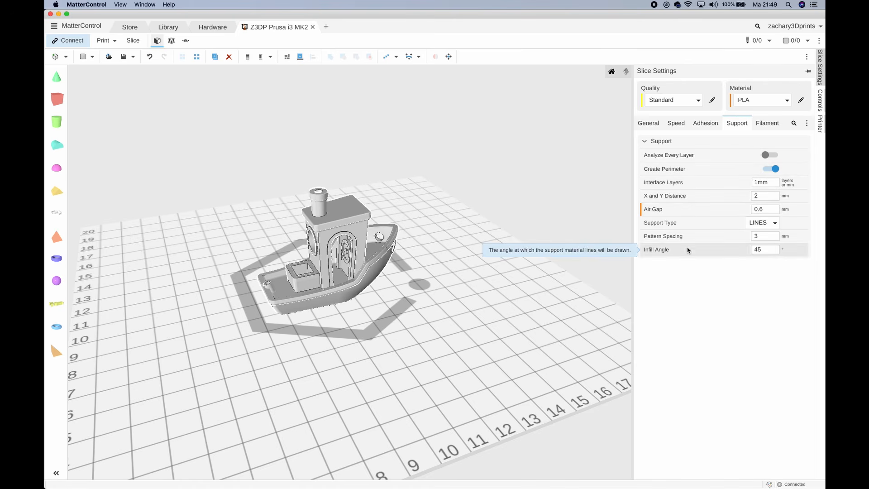
click(769, 125)
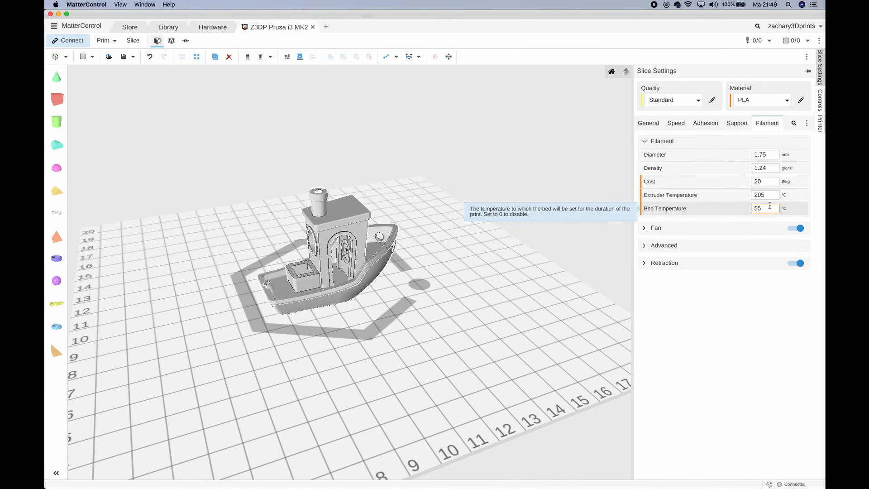
click(649, 124)
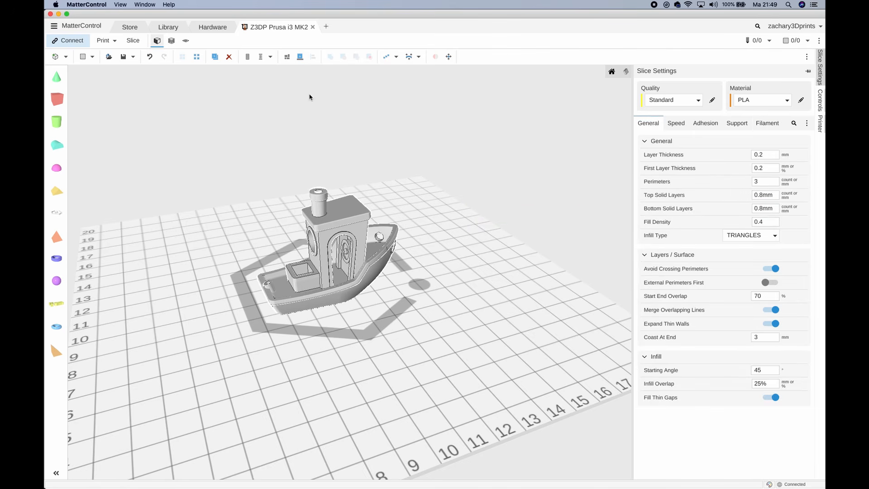
Slice the 3DBenchy and run the layer preview from the first layer up to the last
click(133, 42)
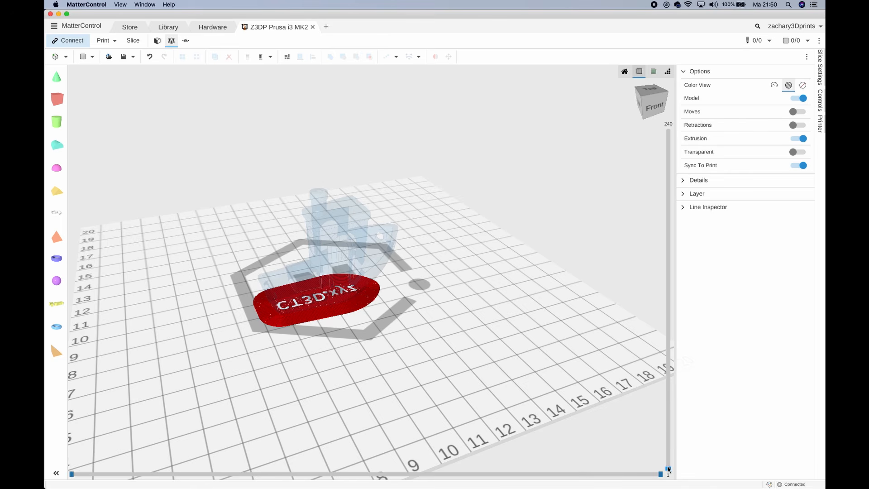
drag(670, 469, 673, 121)
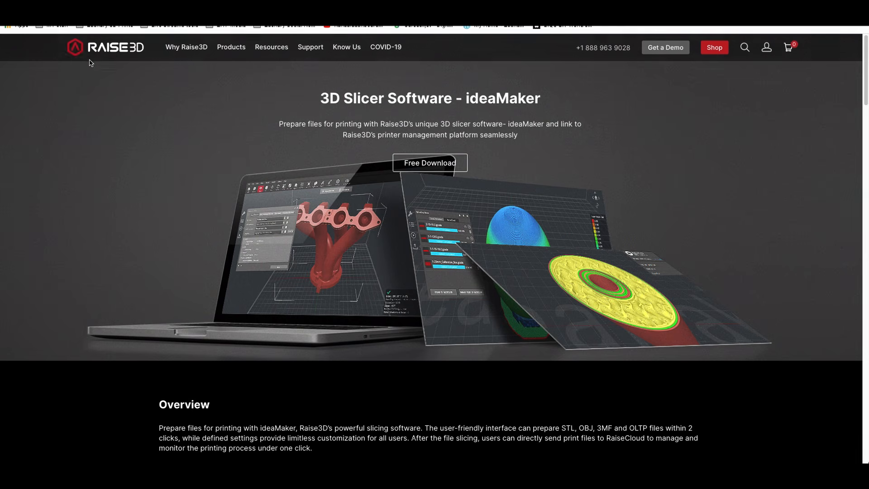
Switch to the Raise3D website, get the free ideaMaker download and install ideaMaker into the Applications folder
click(433, 163)
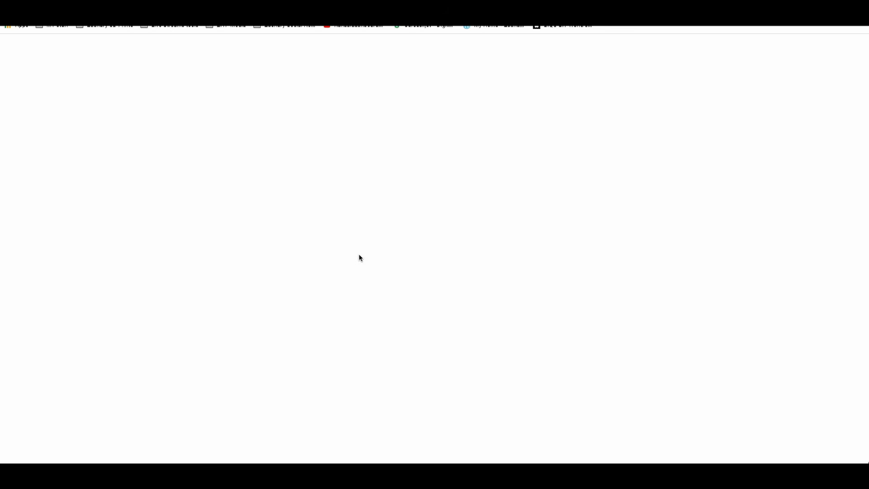
drag(370, 227, 484, 233)
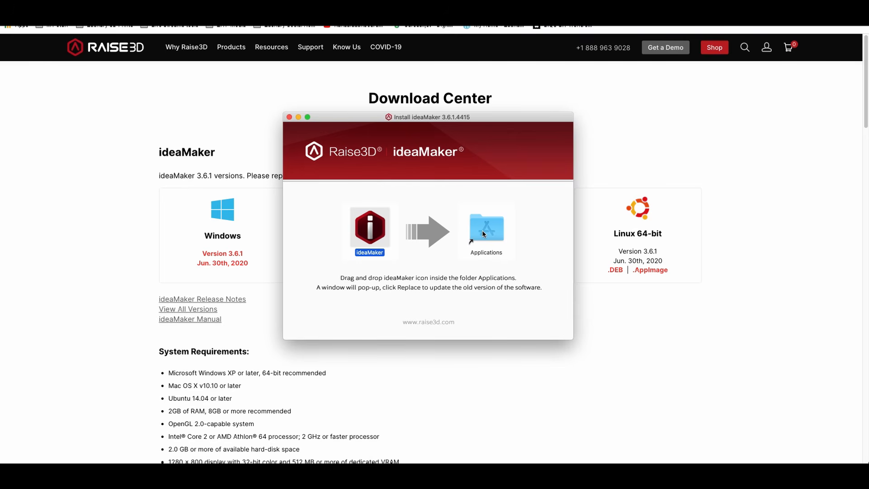
drag(483, 232, 482, 232)
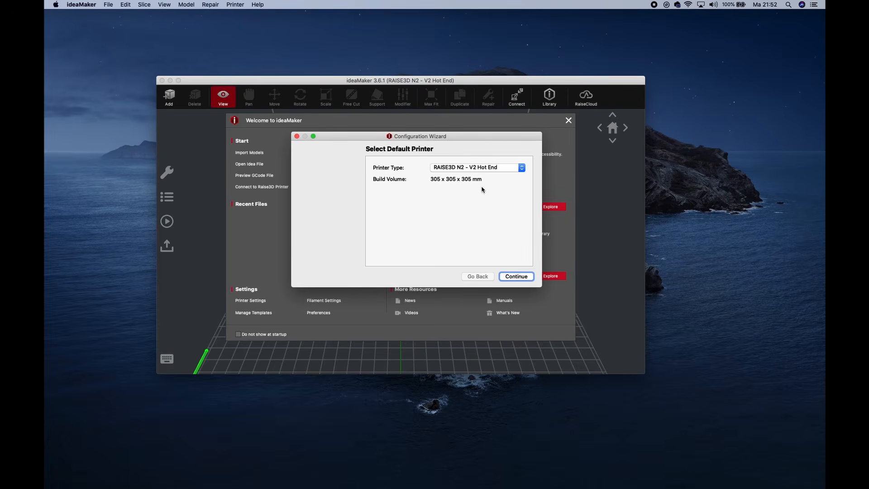
Add a third-party printer as the default printer and name its printer type Creality Ender 3 Pro
click(521, 168)
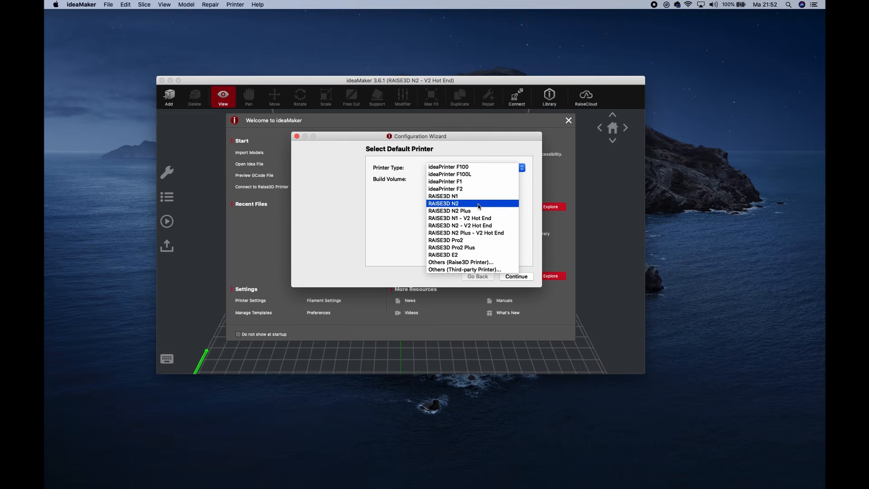
click(493, 270)
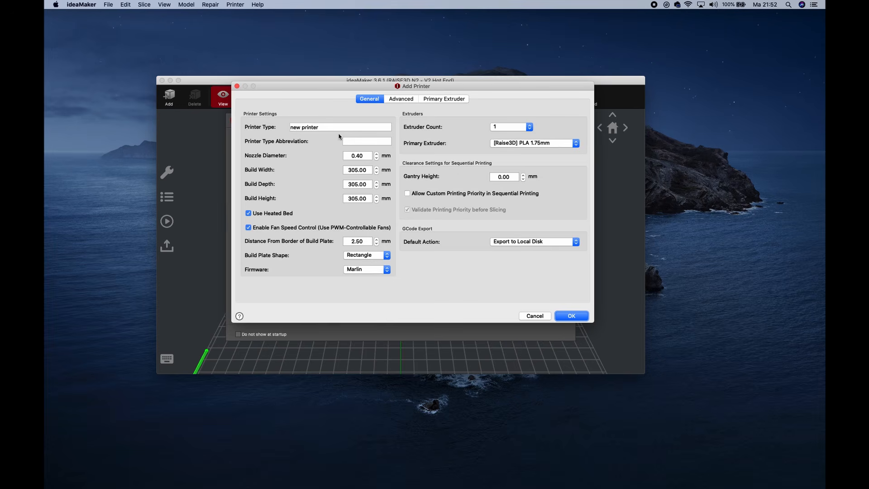
drag(328, 126, 279, 127)
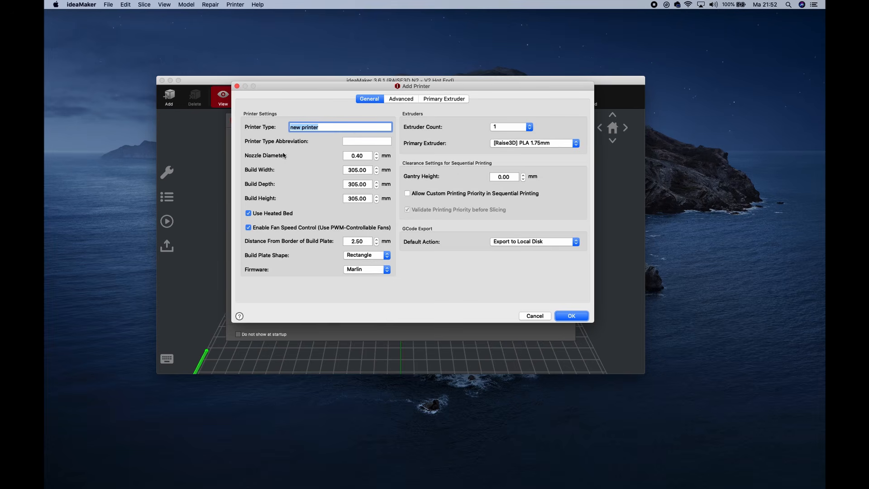
text(Creality Ender 3 Pro)
click(367, 141)
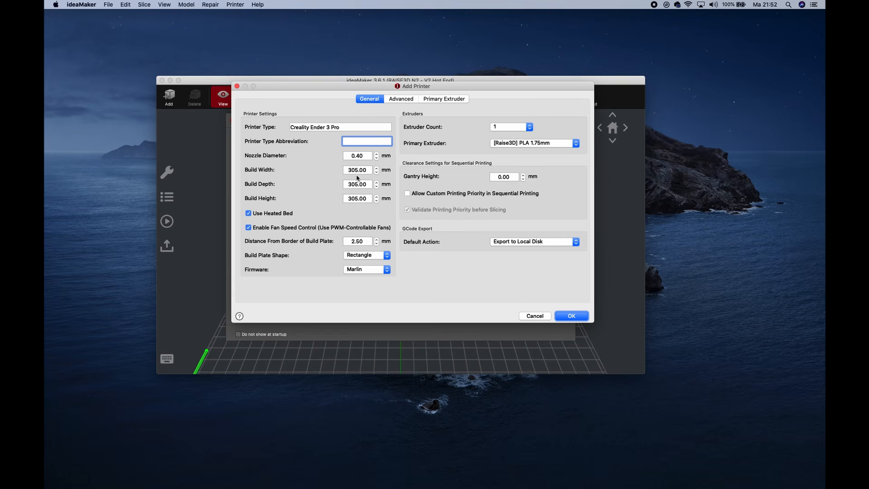
Set the new printer's build width and depth to 220 mm and its build height to 250 mm
drag(347, 171, 354, 170)
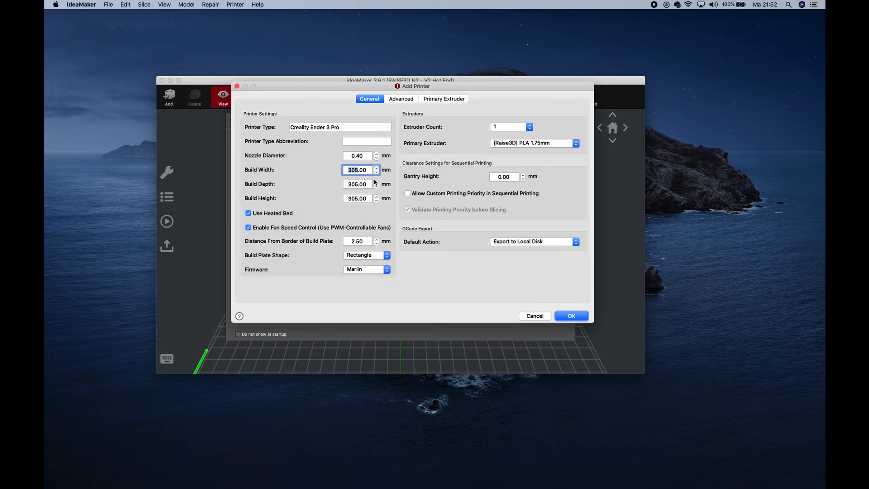
text(220)
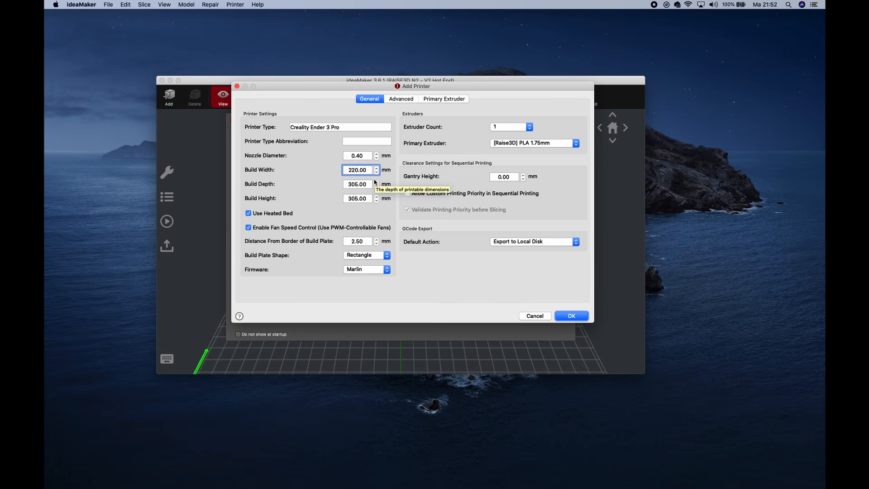
drag(349, 184, 356, 184)
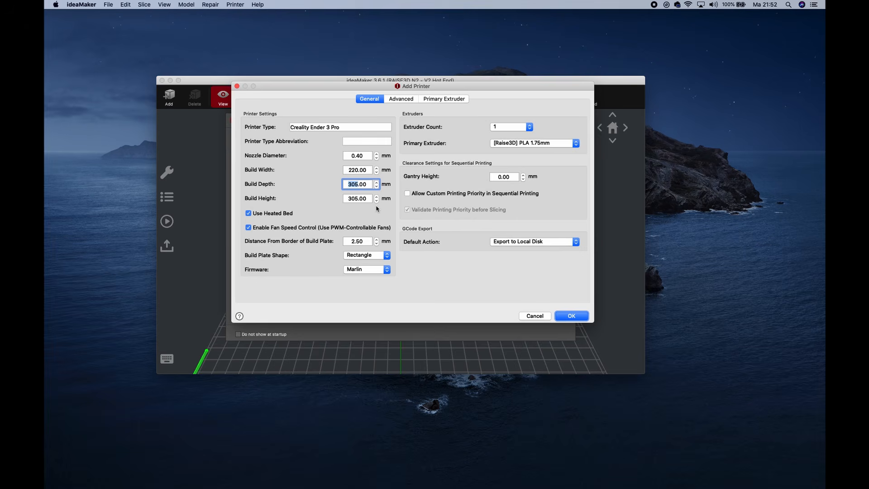
text(220)
click(349, 198)
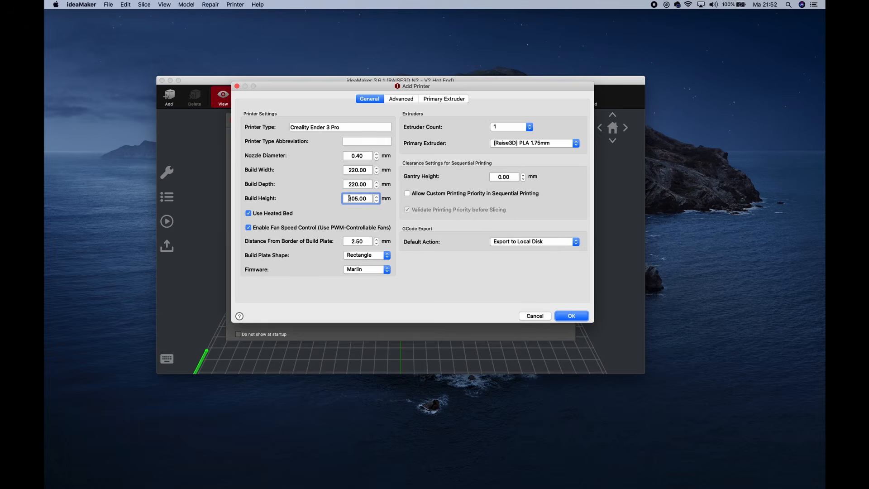
text(250)
Choose [Raise3D] PLA 1.75mm for the primary extruder and keep Export to Local Disk as the default G-code action
click(576, 144)
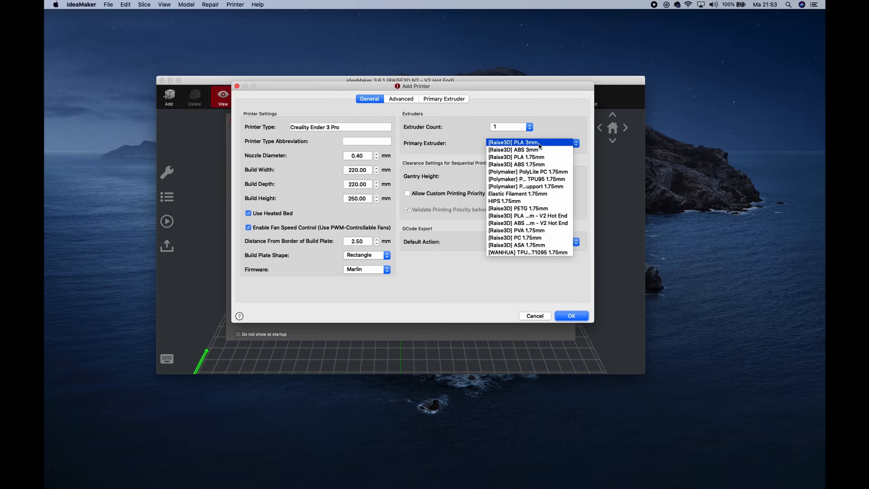
click(539, 157)
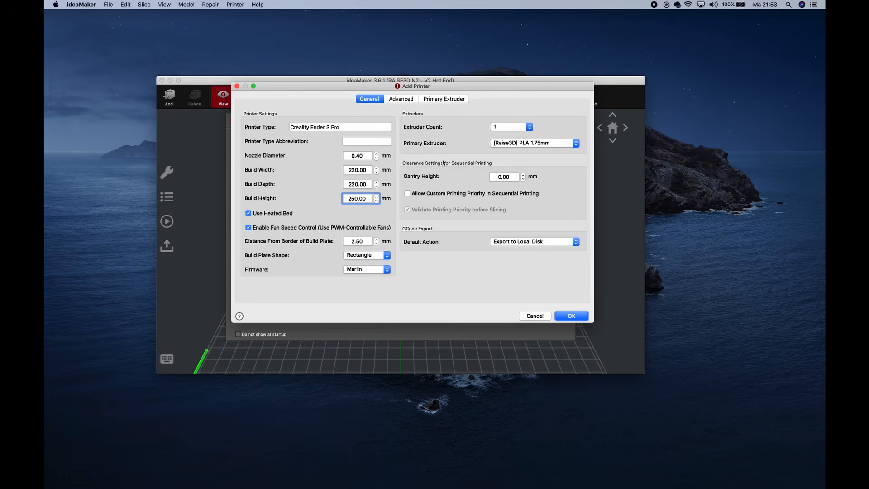
click(536, 245)
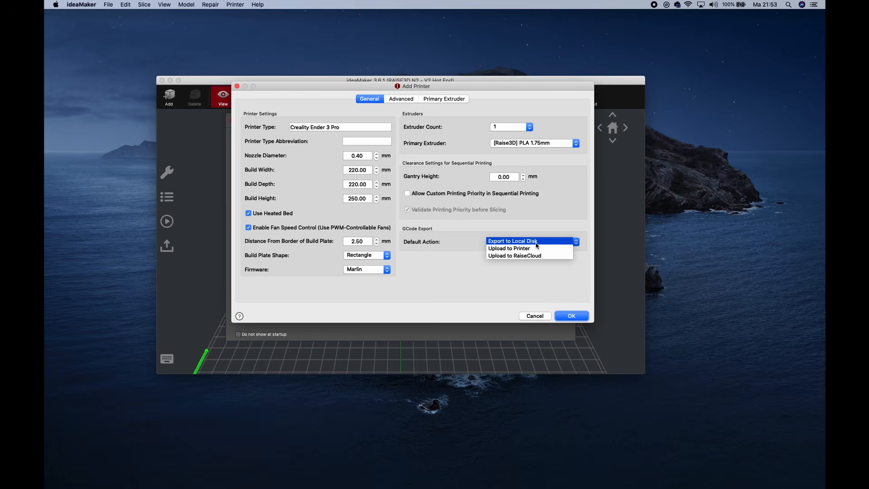
click(527, 227)
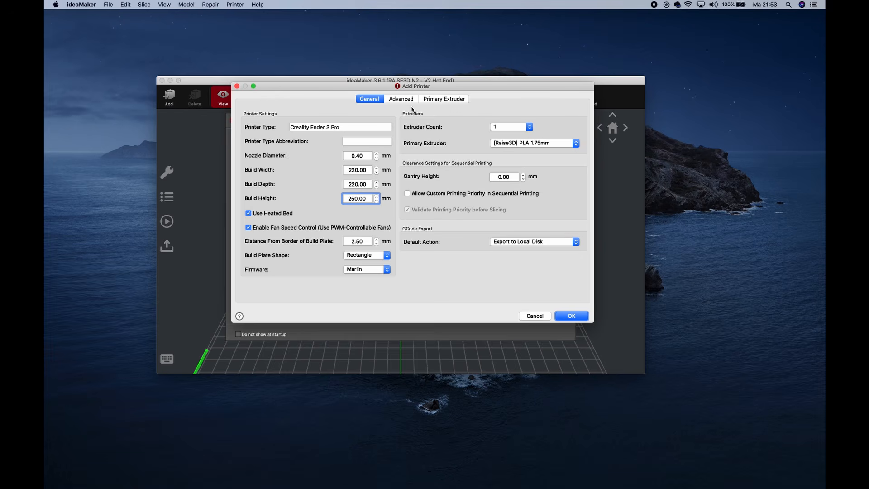
Check the printer's advanced and primary extruder settings, and save the Creality Ender 3 Pro
click(410, 101)
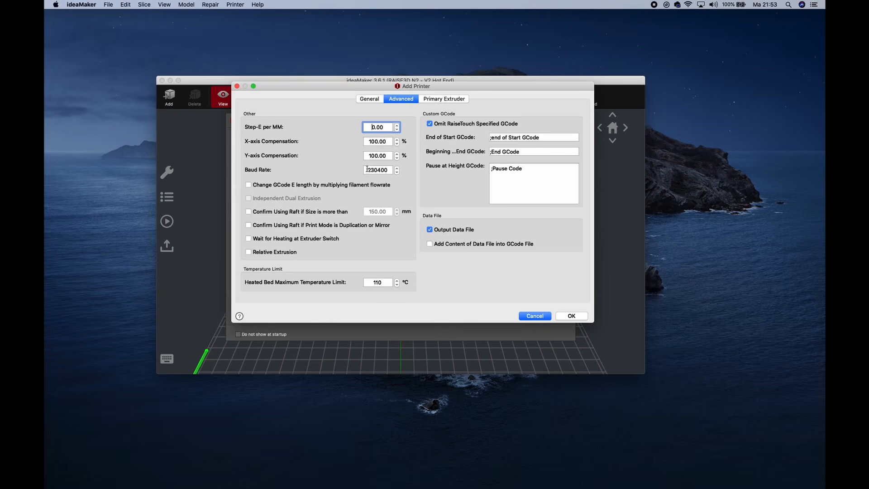
click(432, 99)
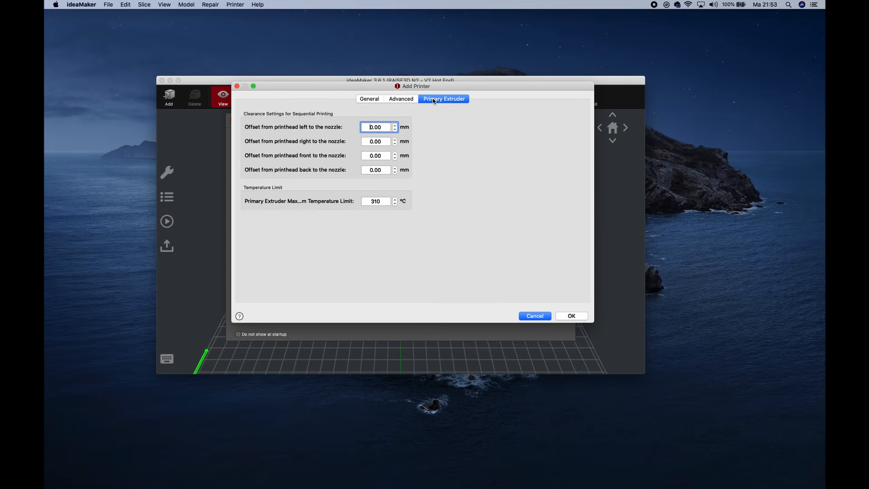
click(369, 102)
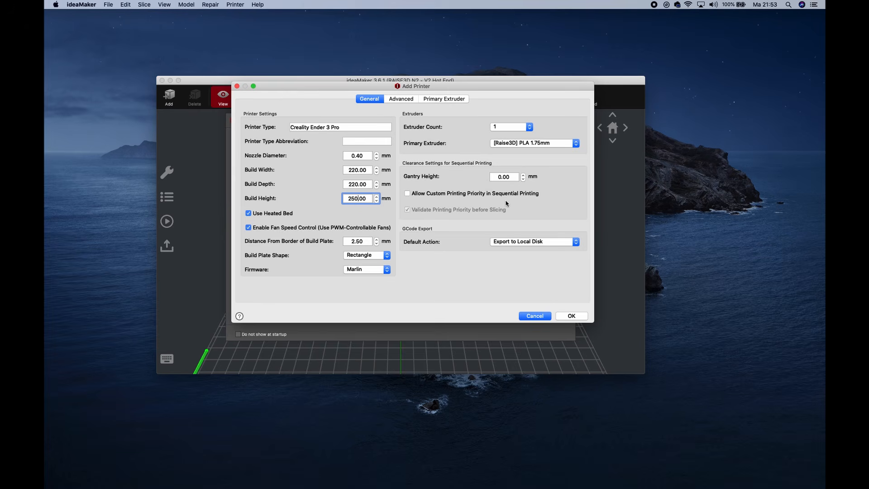
click(532, 316)
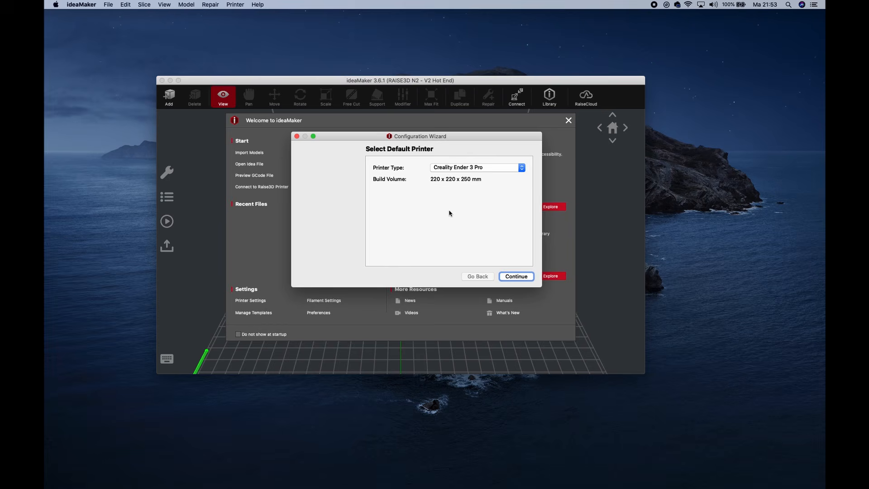
Finish the configuration wizard with one extruder, a heated bed and [Raise3D] PLA 1.75mm filament, and close the welcome window
click(516, 277)
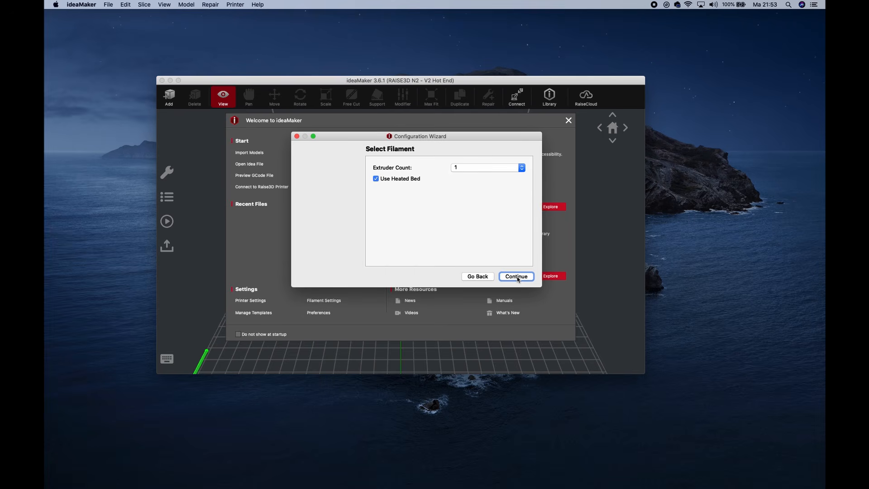
click(516, 277)
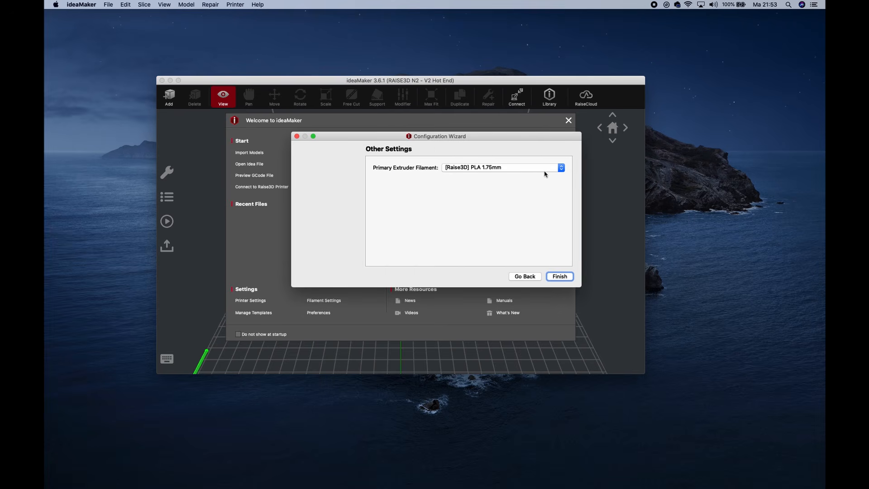
click(559, 276)
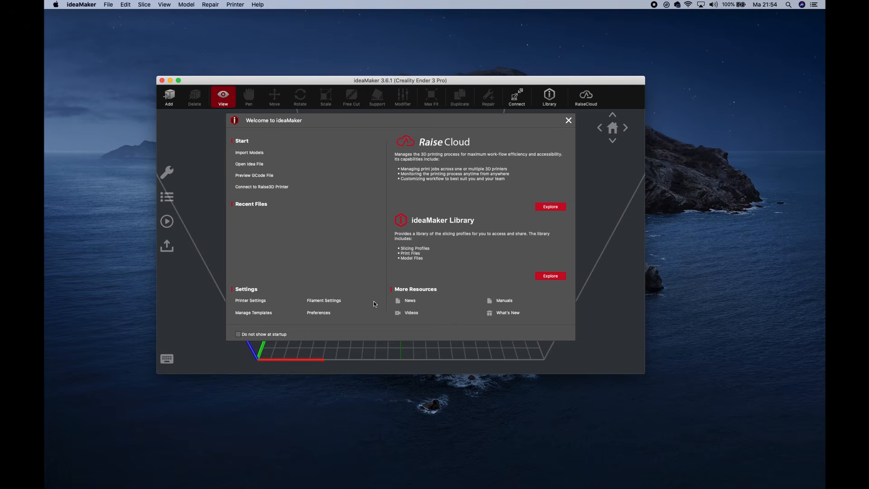
click(569, 120)
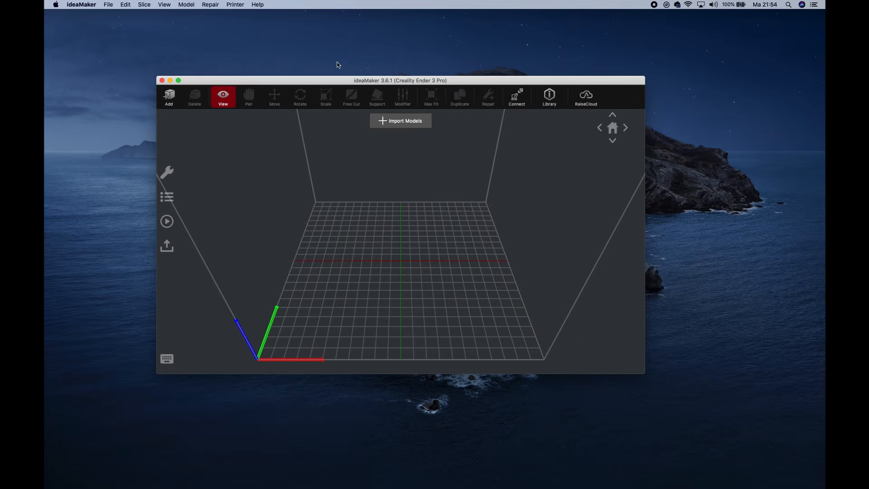
Import 3DBenchy.stl onto the build plate in full-screen view, allowing access to the Documents and Desktop files
click(179, 80)
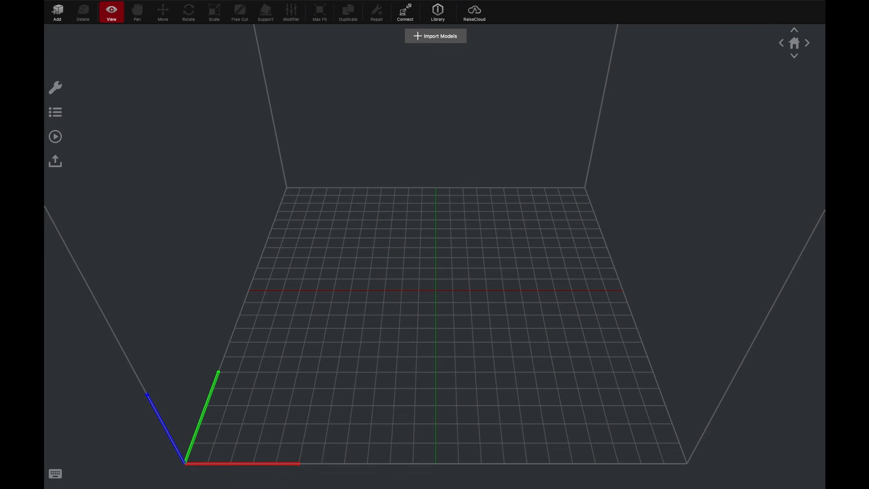
drag(543, 287, 432, 107)
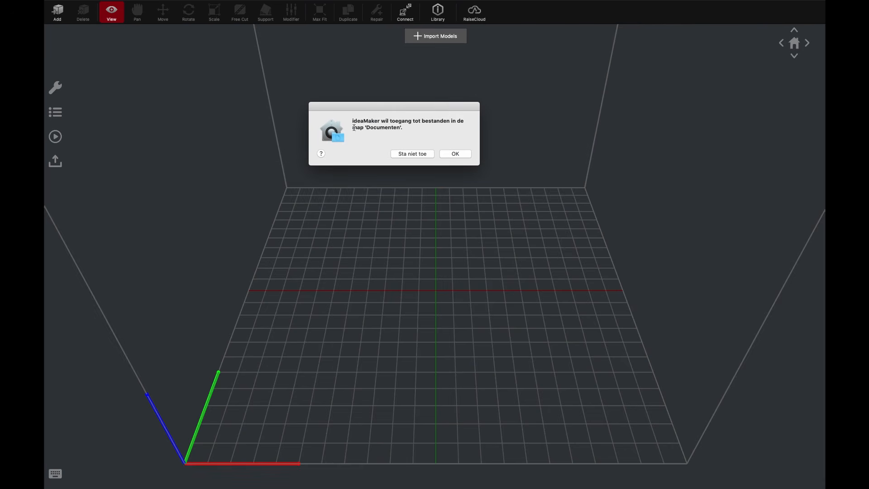
click(467, 154)
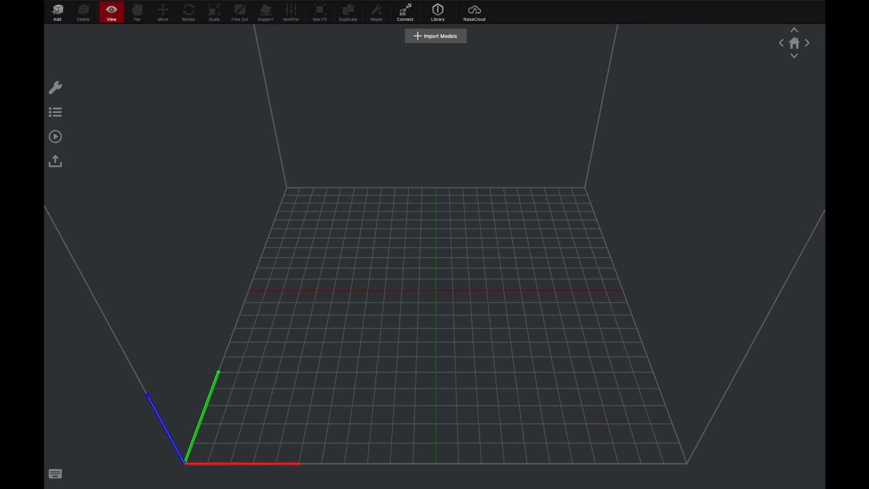
drag(606, 297, 423, 124)
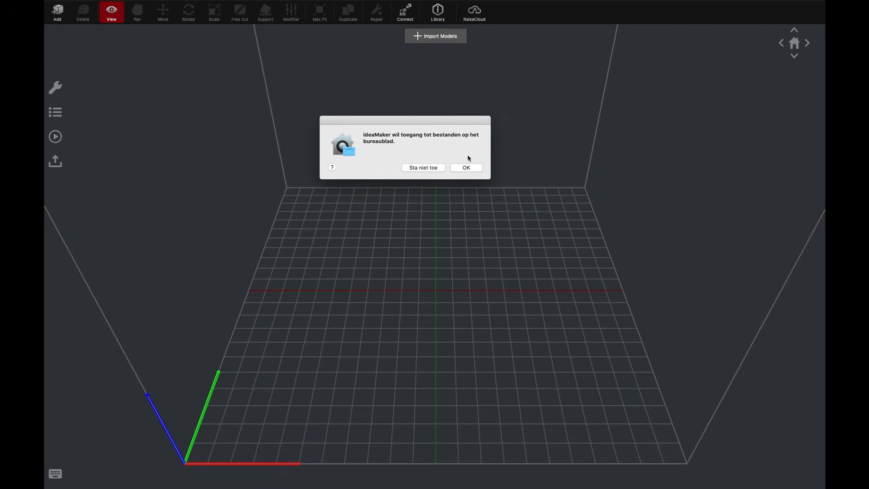
click(472, 168)
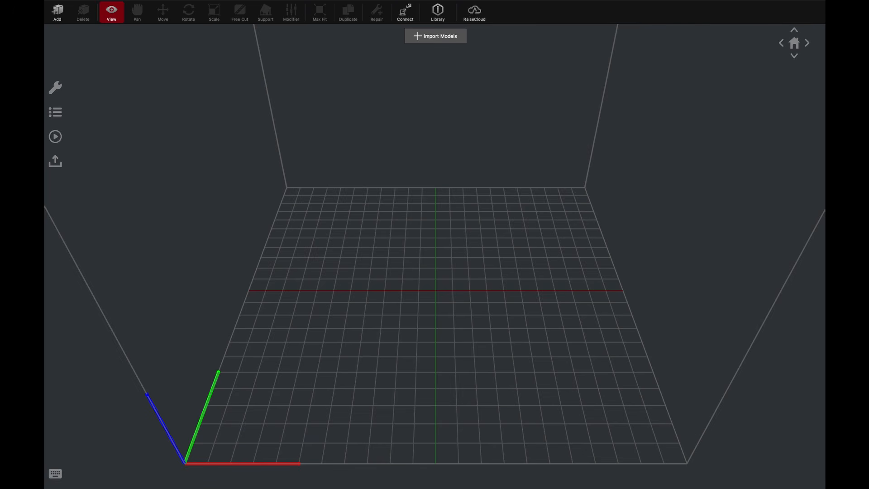
click(432, 215)
double_click(551, 98)
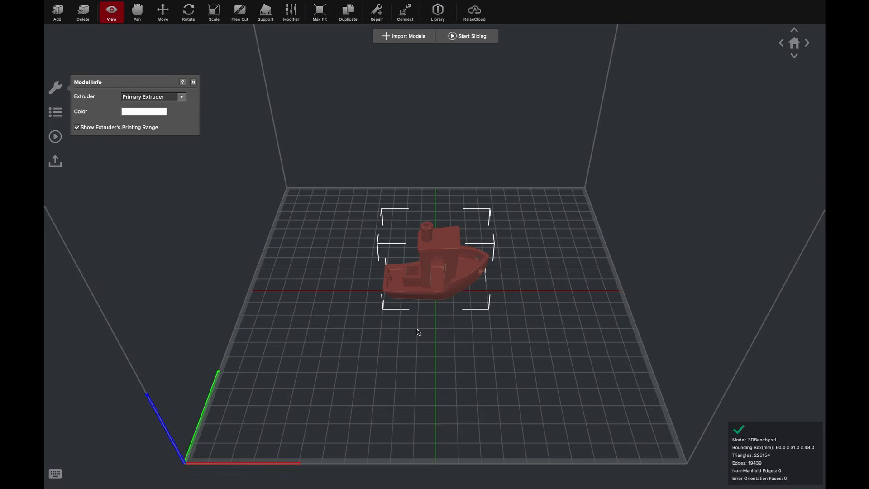
Look through the Scale, Free Cut, Support, Move and Rotate tools for the 3DBenchy model
drag(419, 333, 522, 331)
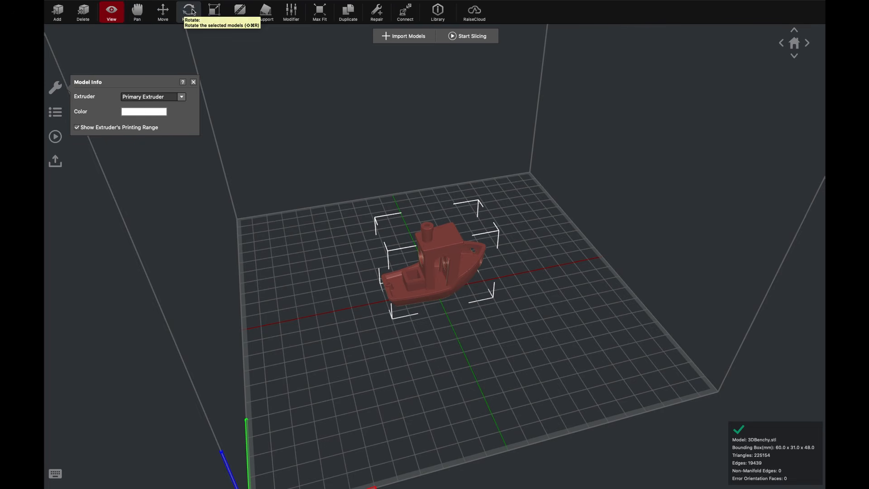
click(213, 12)
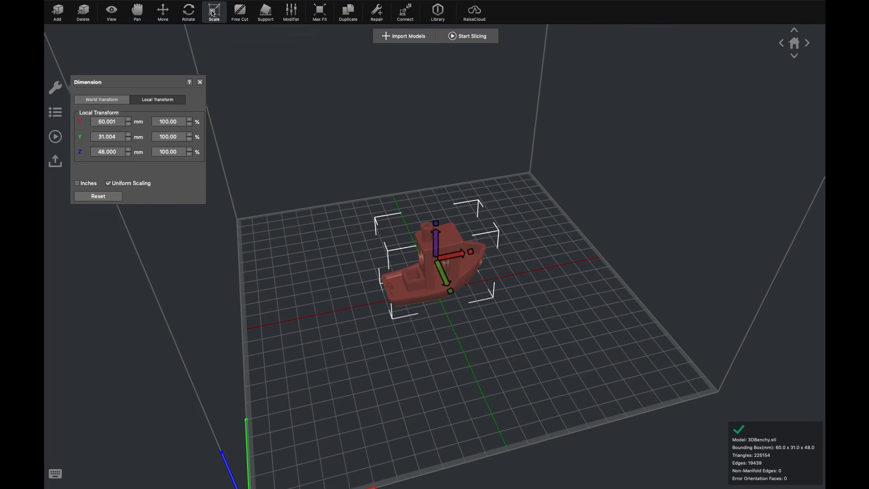
click(242, 15)
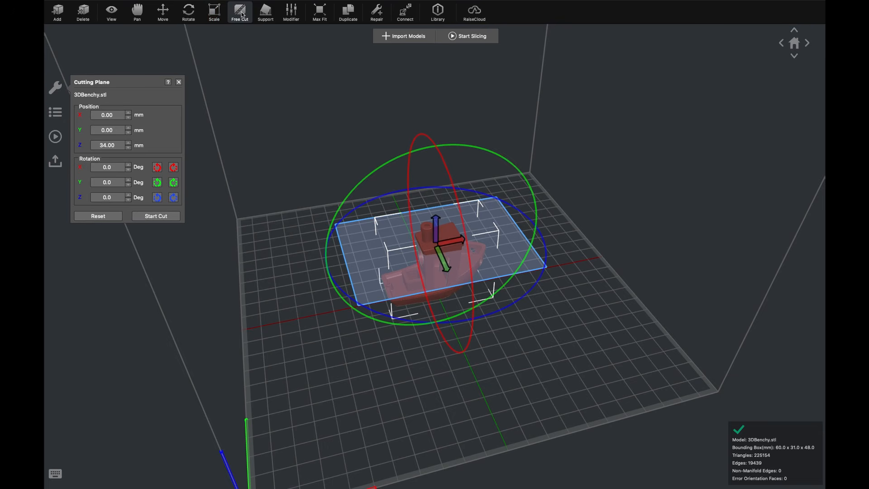
click(263, 13)
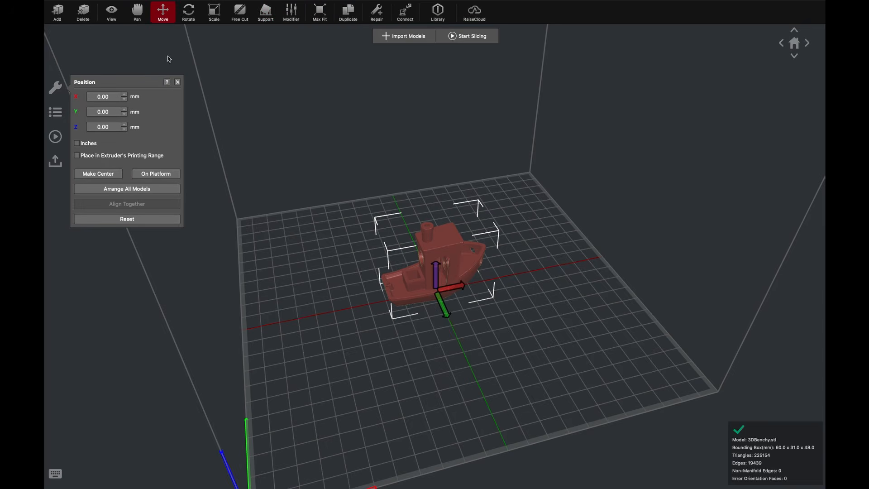
click(196, 14)
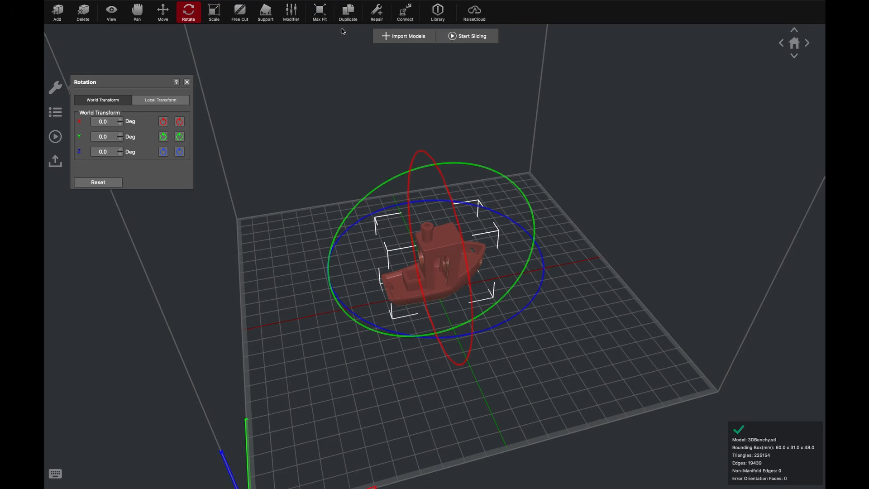
Create a slicing template named Simple PLA1, copied from the RAISE3D E2 template High Quality - E2 - PLA, for the Creality Ender 3 Pro
click(466, 39)
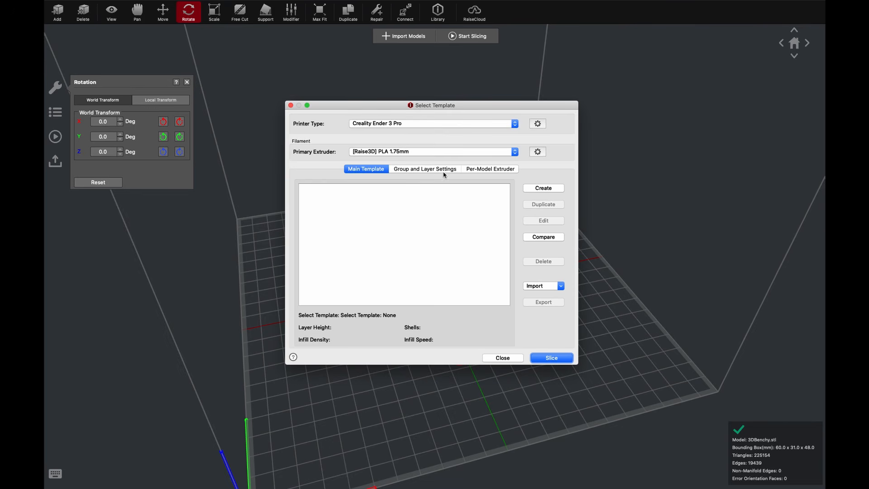
click(545, 355)
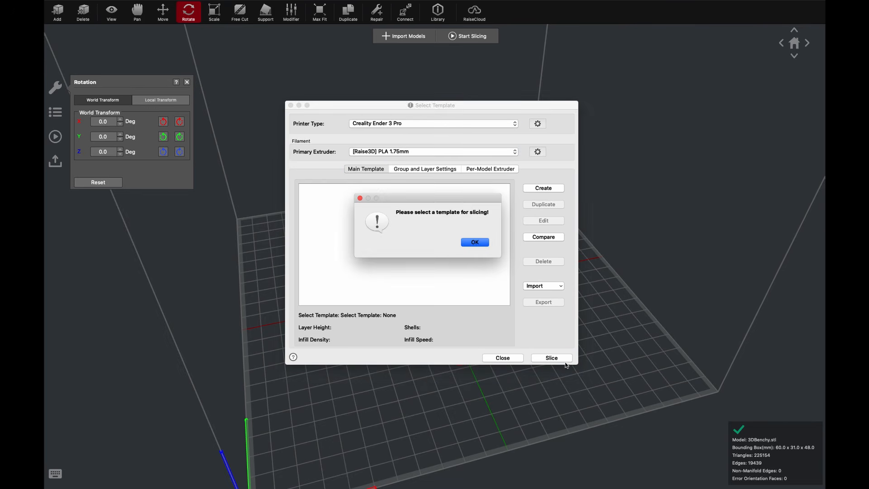
click(473, 242)
click(546, 191)
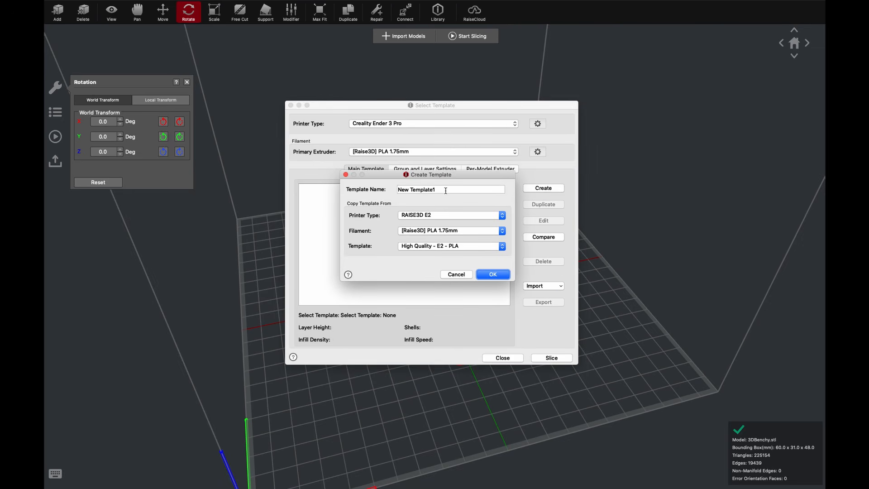
drag(446, 191, 392, 190)
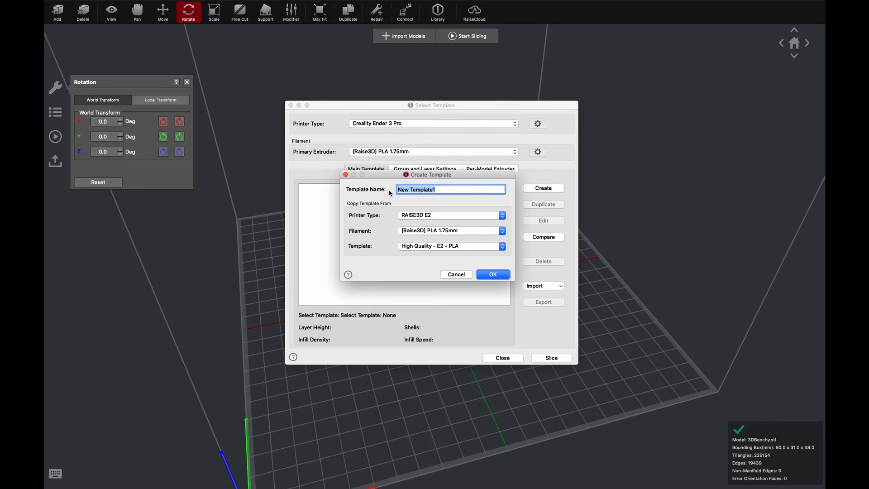
text(Simple PLA1)
click(490, 275)
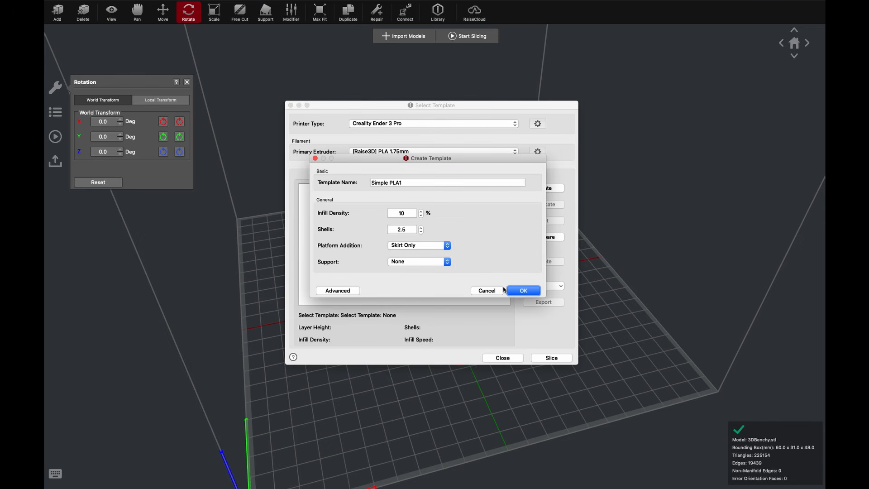
click(516, 292)
Slice the 3DBenchy with the Simple PLA1 template and check the upload options for the G-code
click(561, 358)
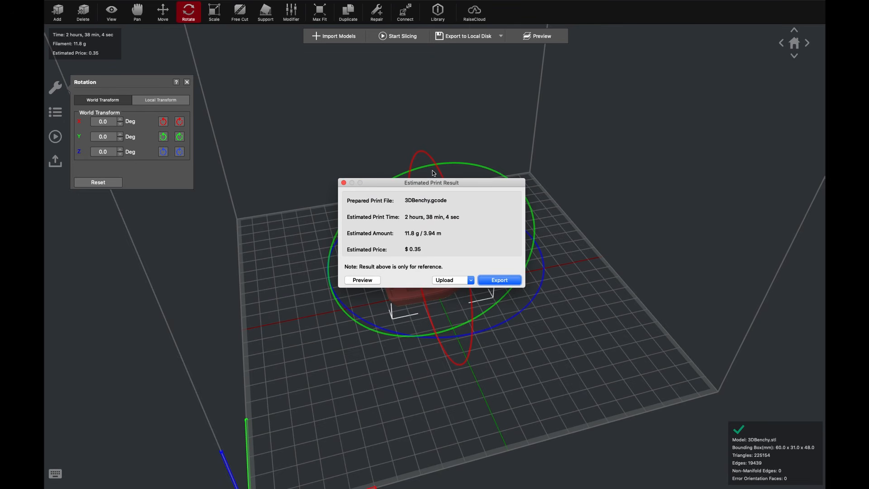
click(471, 280)
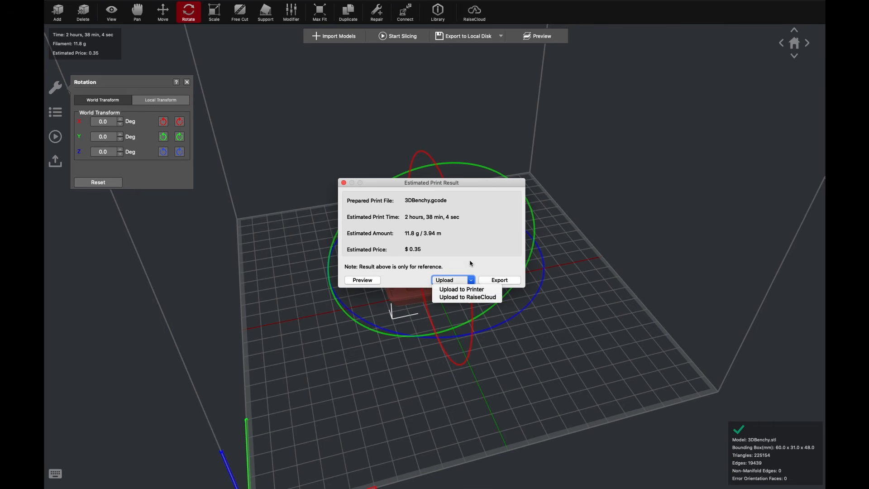
click(473, 240)
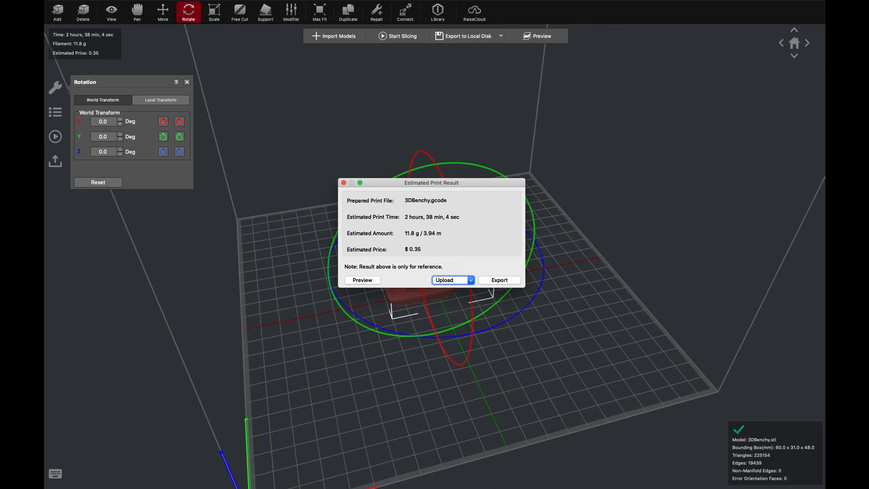